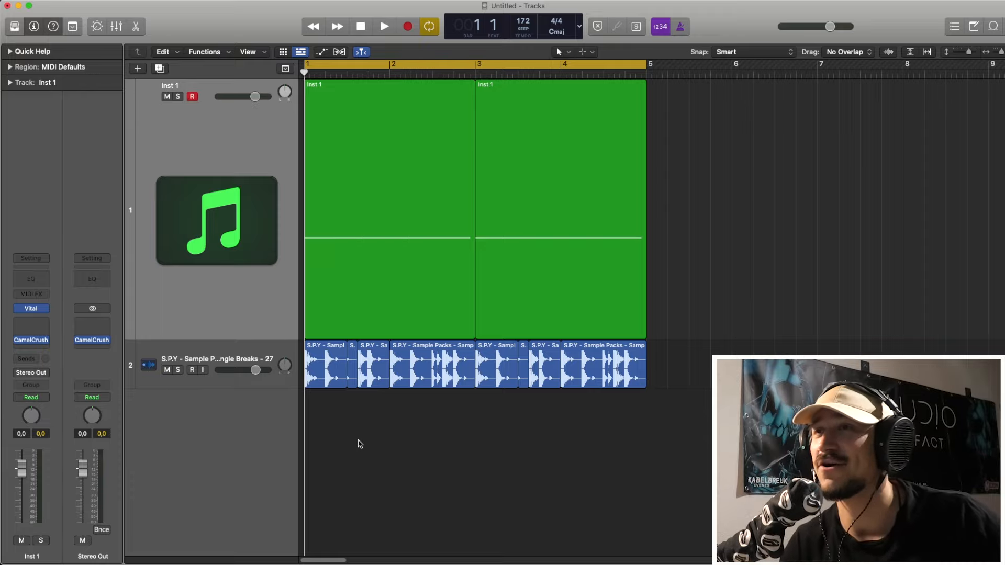
left_click_drag(634, 425, 325, 260)
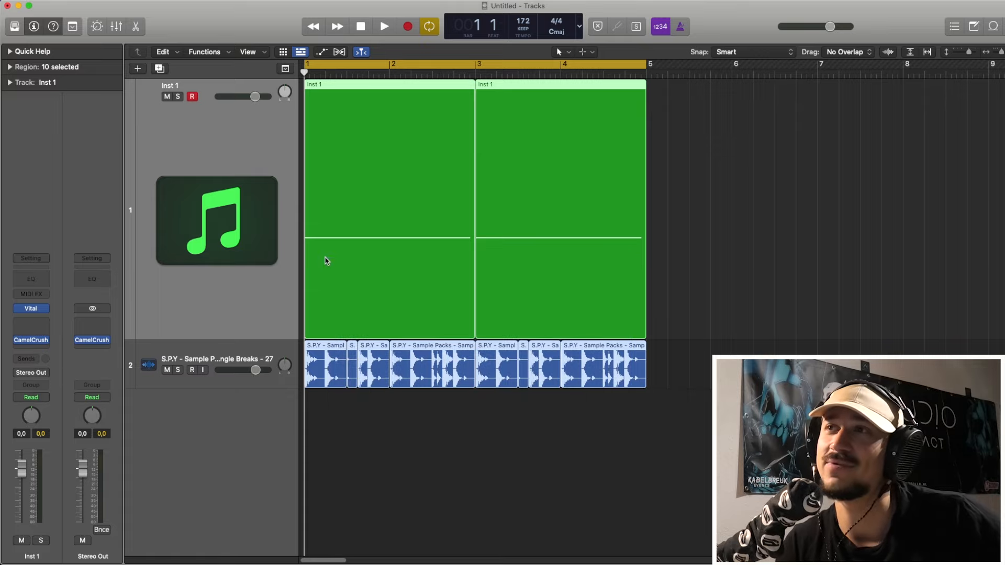
left_click(272, 243)
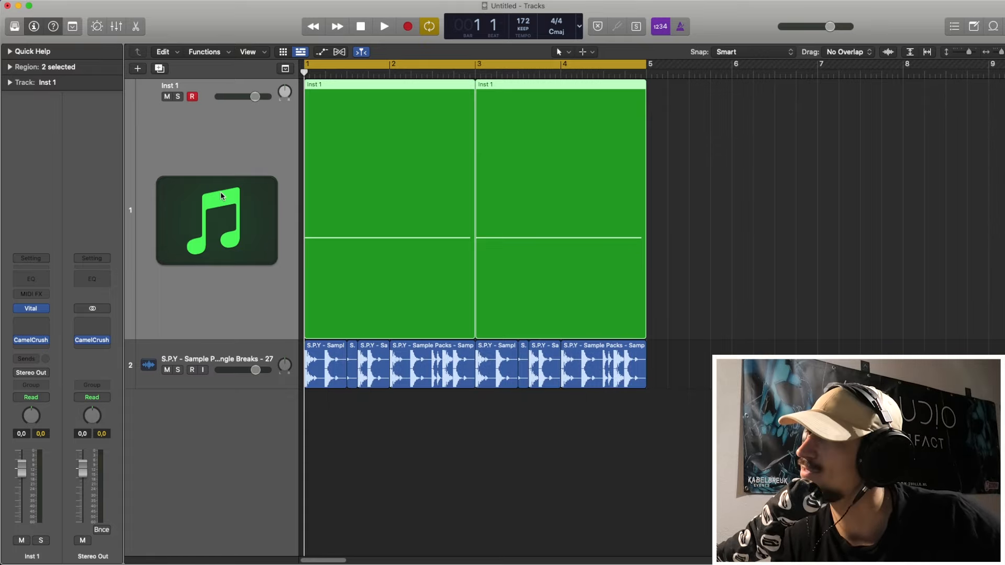
left_click_drag(590, 449, 328, 315)
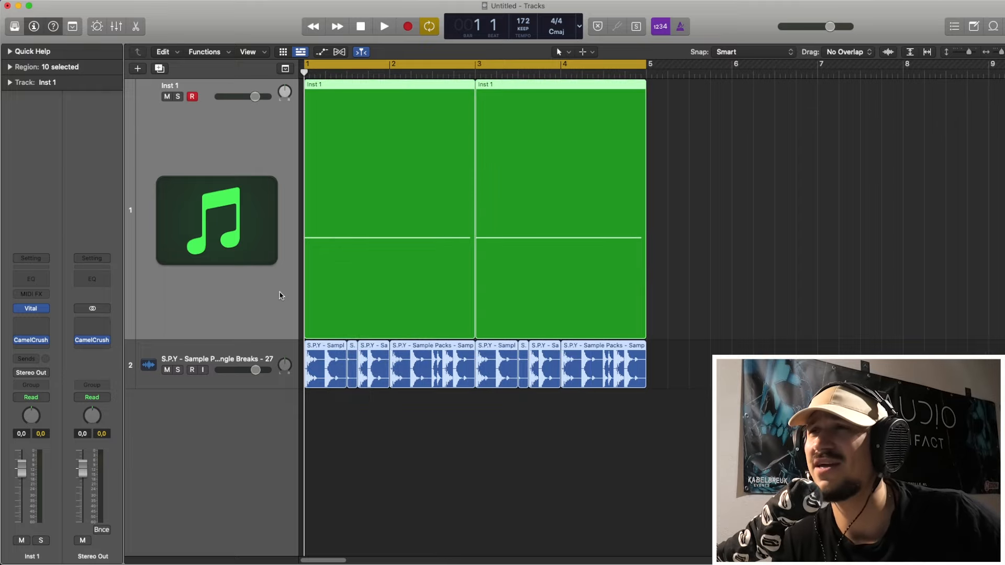
left_click(388, 450)
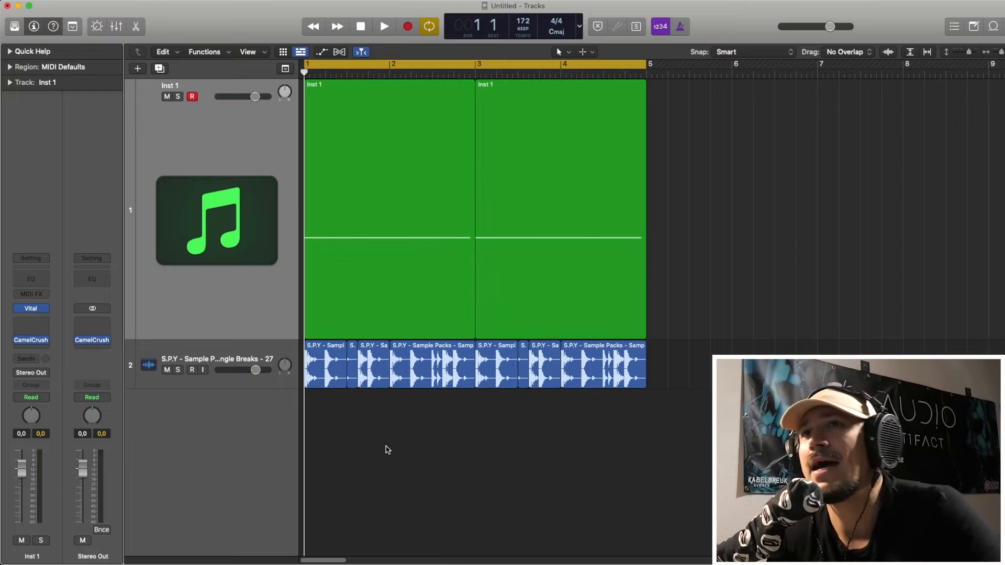
- Play the bass and drum loop, and open the Vital synth on the Inst 1 track
key("space")
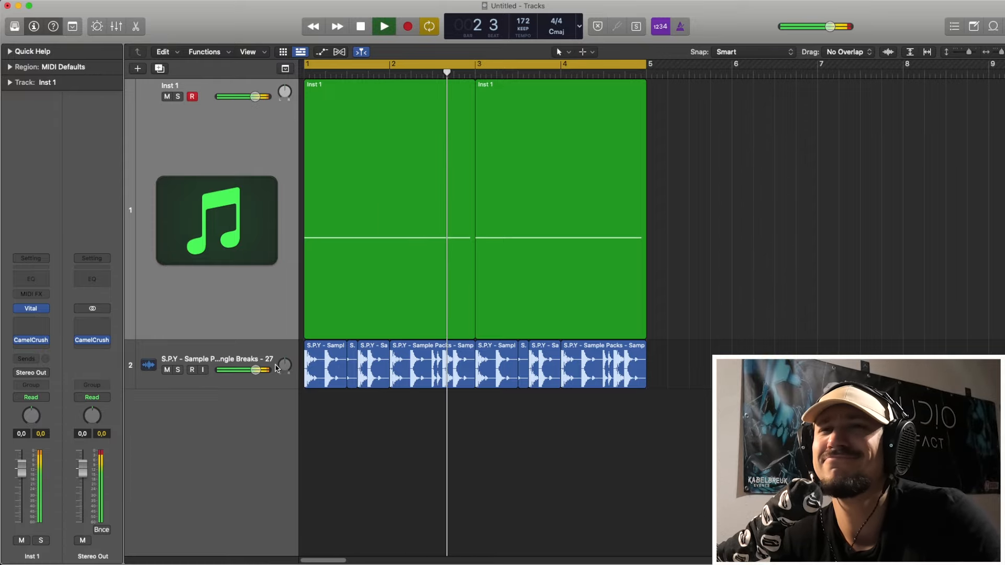
left_click(30, 312)
left_click_drag(384, 113, 206, 43)
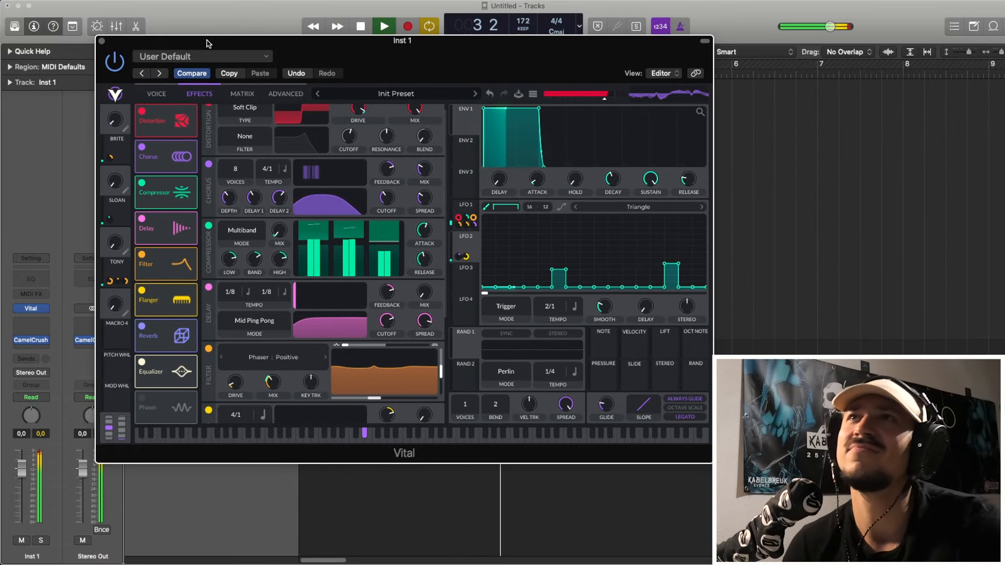
key("space")
- Solo the Inst 1 track and audition the bass on its own
left_click(47, 541)
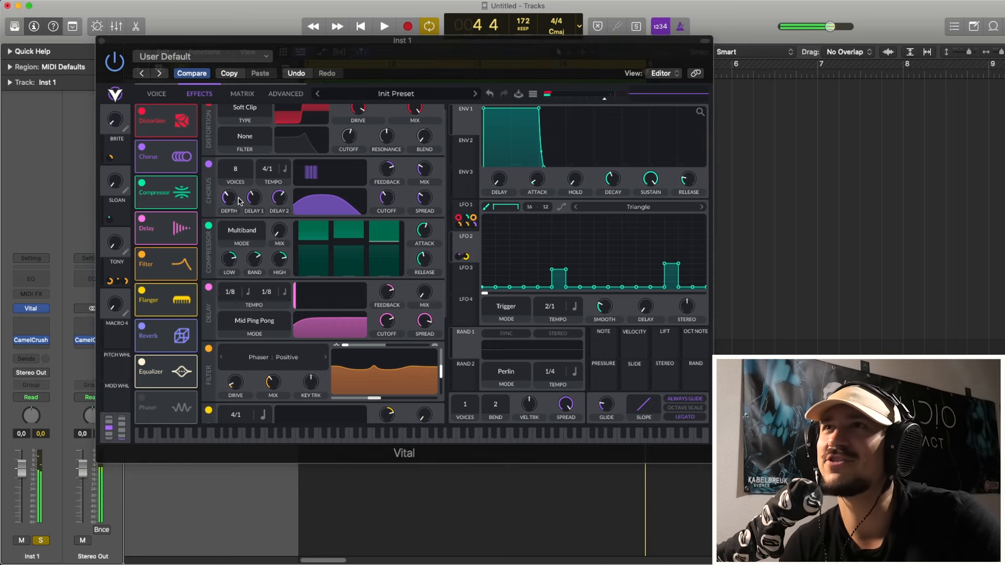
key("space")
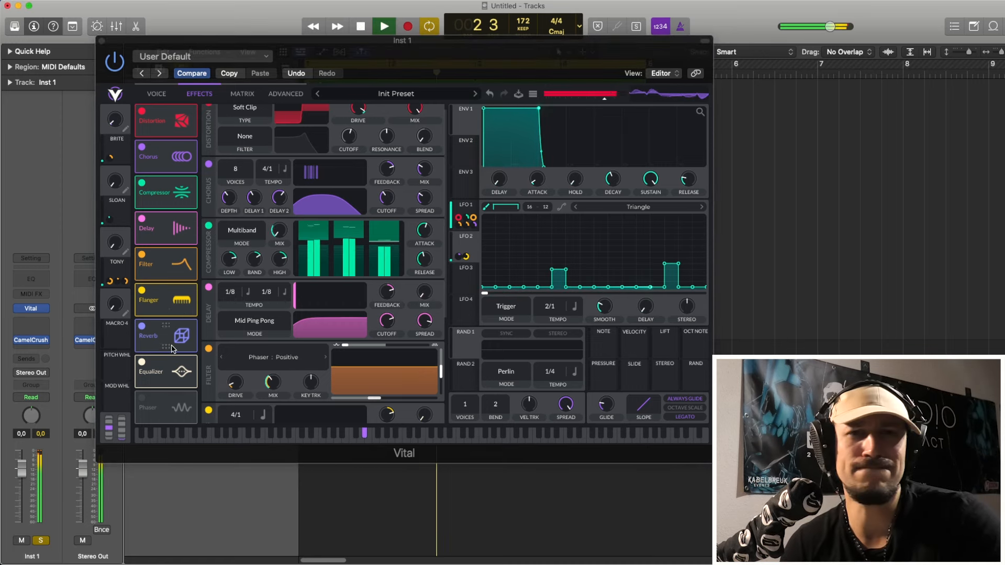
key("space")
- Turn off Vital's Equalizer, Reverb, Flanger, Filter, Delay, Compressor, Chorus and Distortion effects
left_click(141, 361)
left_click(142, 326)
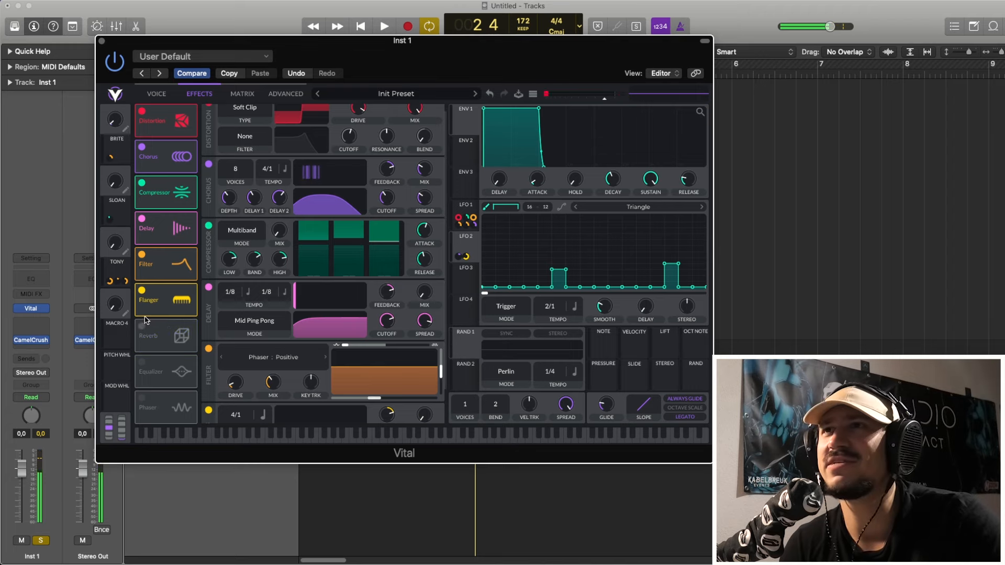
left_click(142, 290)
left_click(141, 255)
left_click(142, 218)
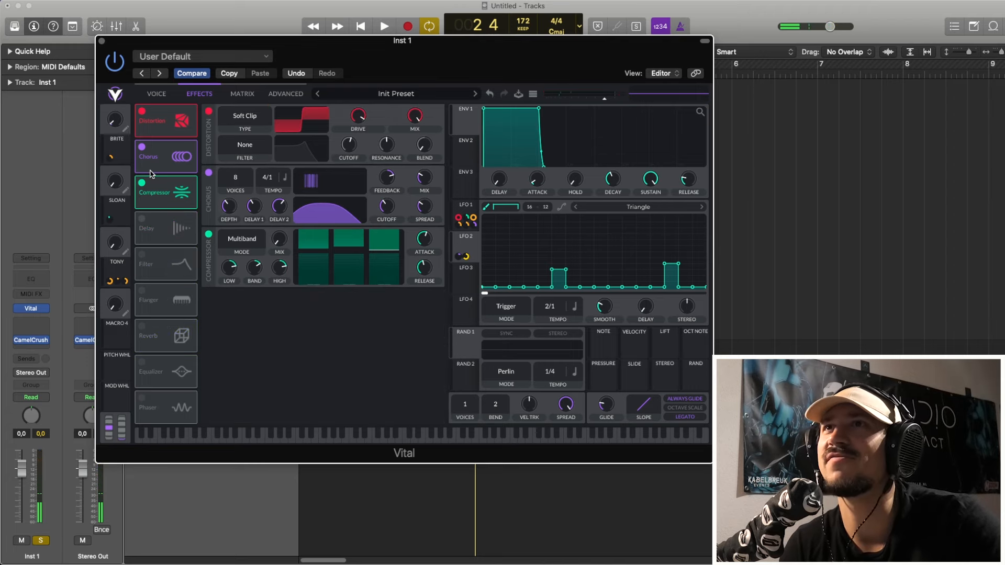
left_click(142, 183)
left_click(141, 149)
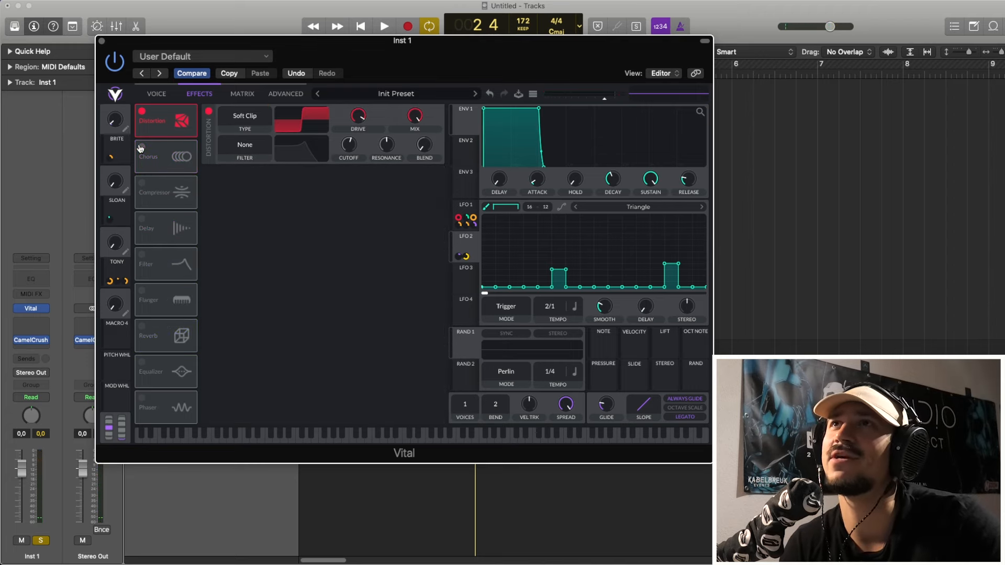
left_click(142, 112)
- Turn off Filter 2, Filter 1, the sampler and oscillator 3 so only oscillators 1 and 2 stay active
left_click(151, 94)
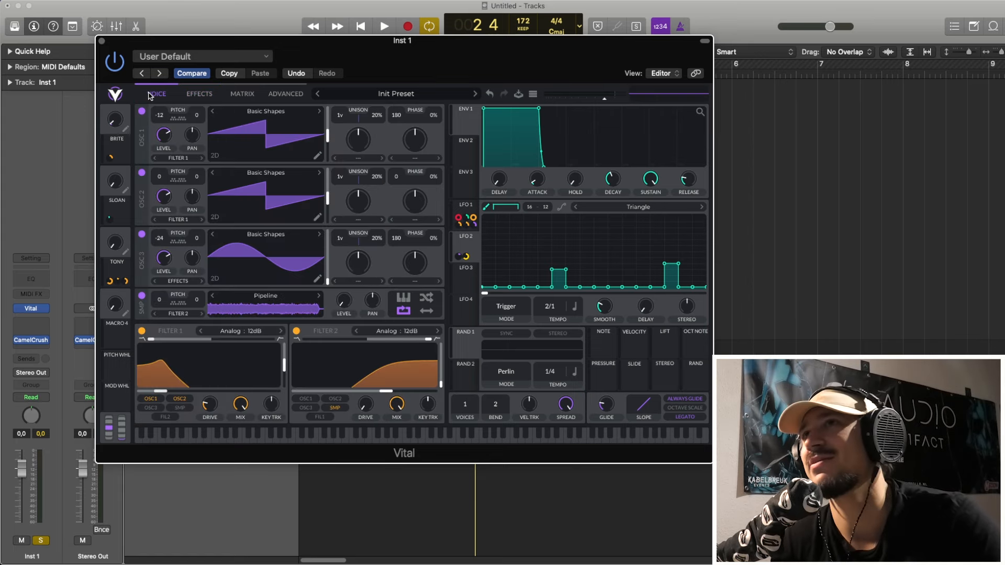
left_click(296, 331)
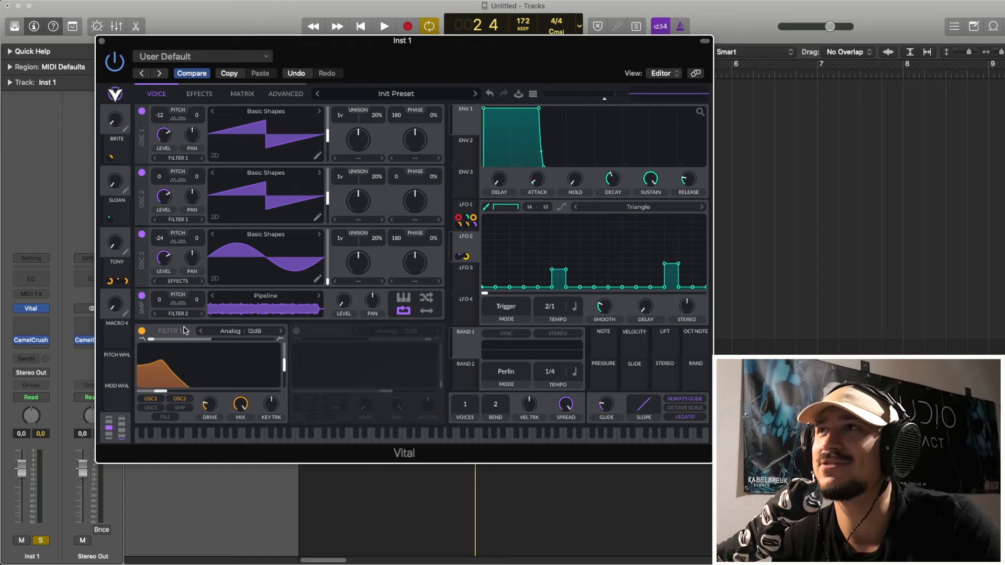
left_click(141, 331)
left_click(141, 296)
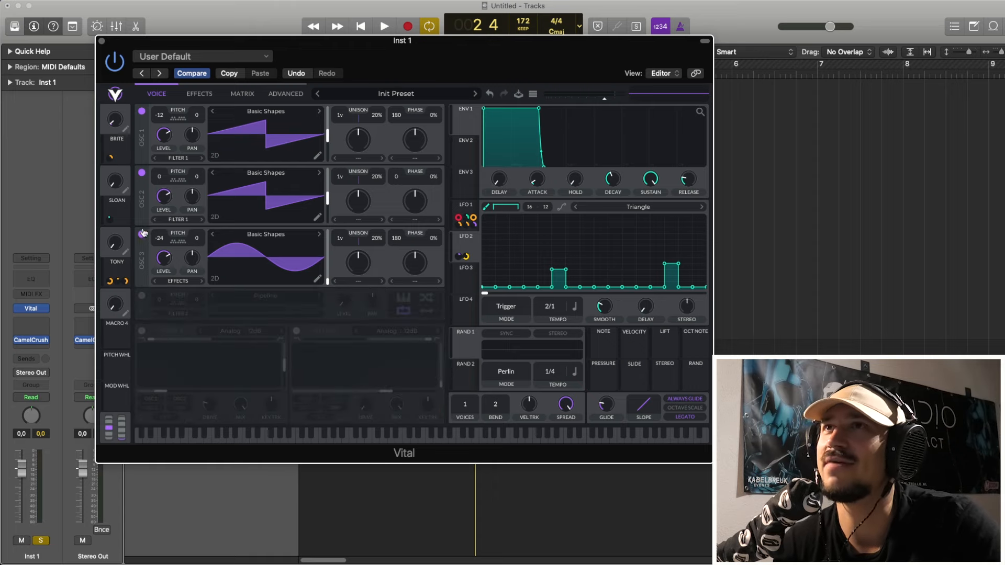
left_click(142, 234)
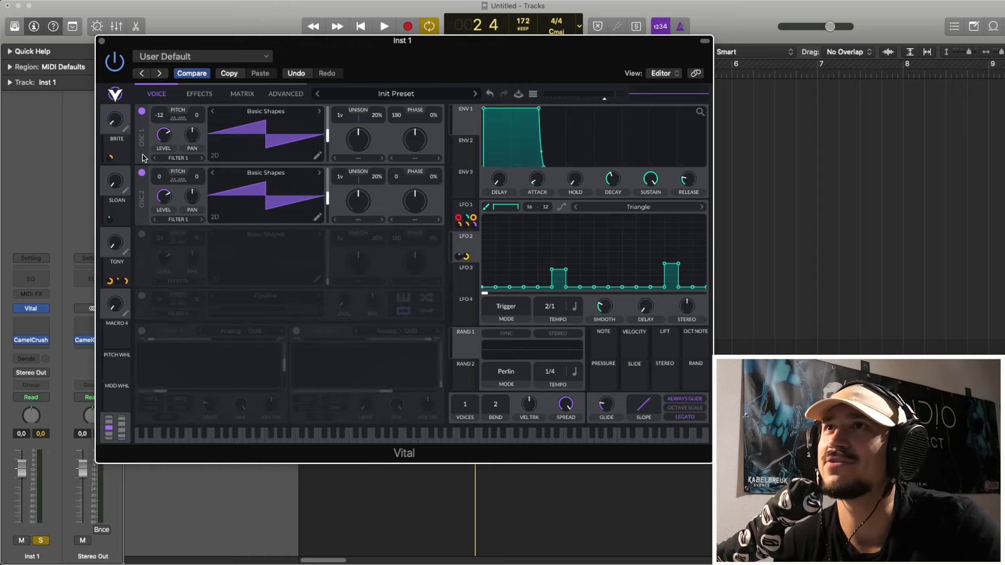
- Show LFO 1 and audition oscillator 1 alone with oscillator 2 turned off
left_click(468, 205)
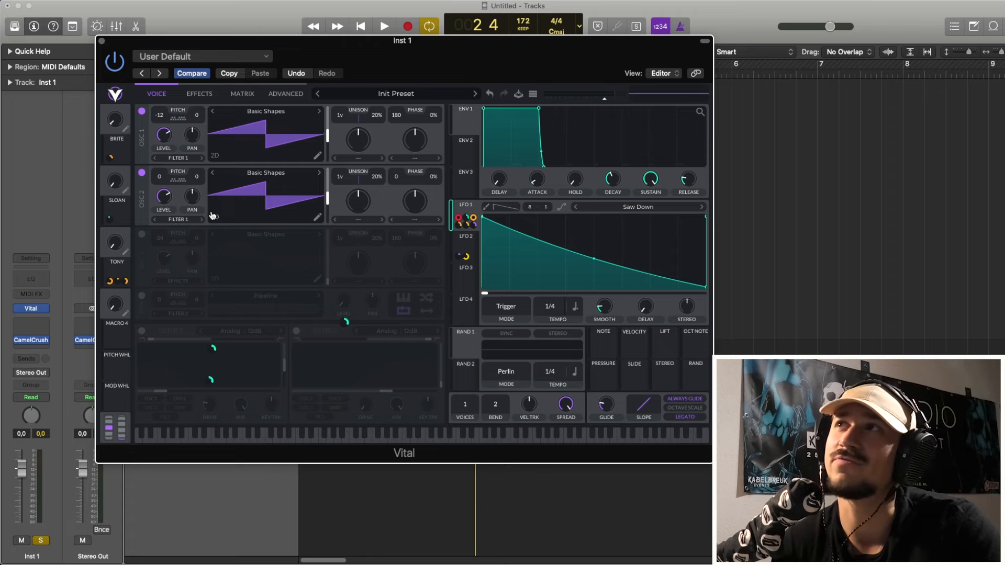
left_click(142, 173)
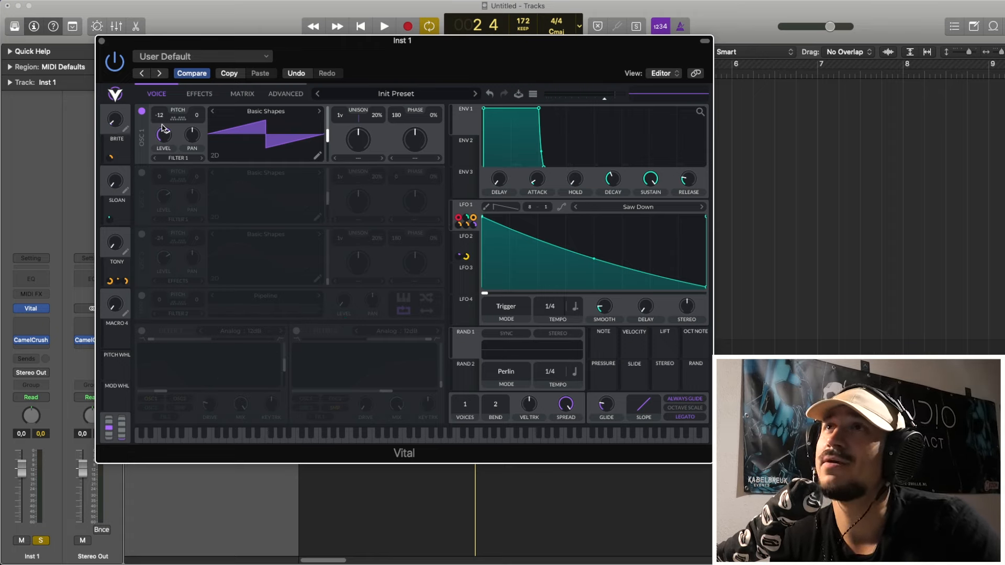
key("space")
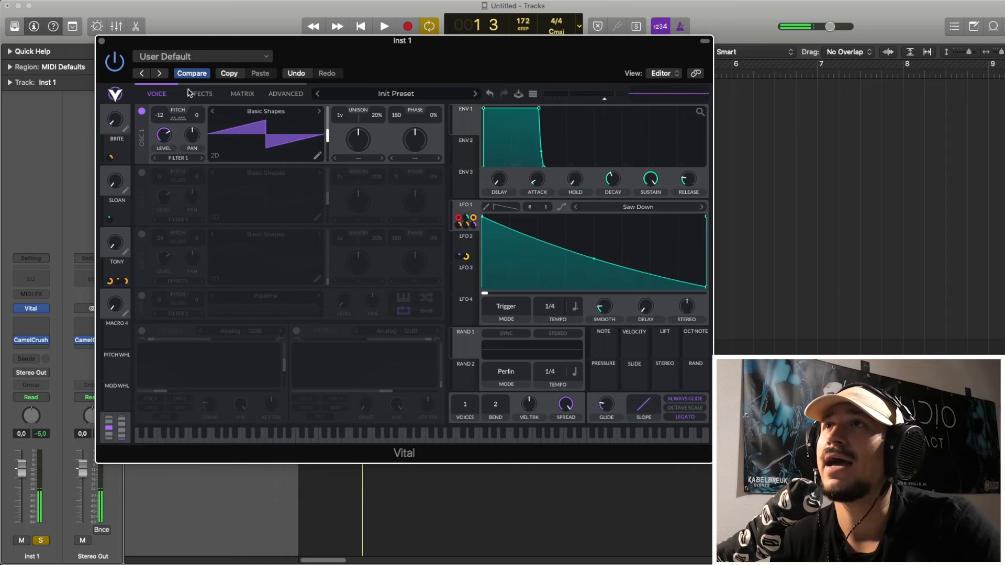
- Turn oscillator 2 back on, undo oscillator 1's phase change to return it to 180, and audition the sound
left_click(141, 173)
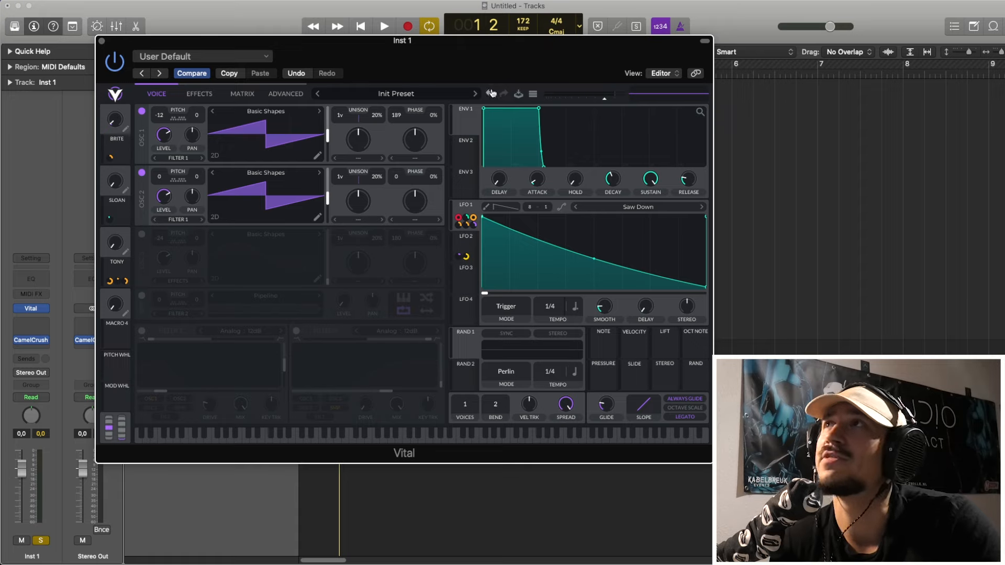
left_click(490, 94)
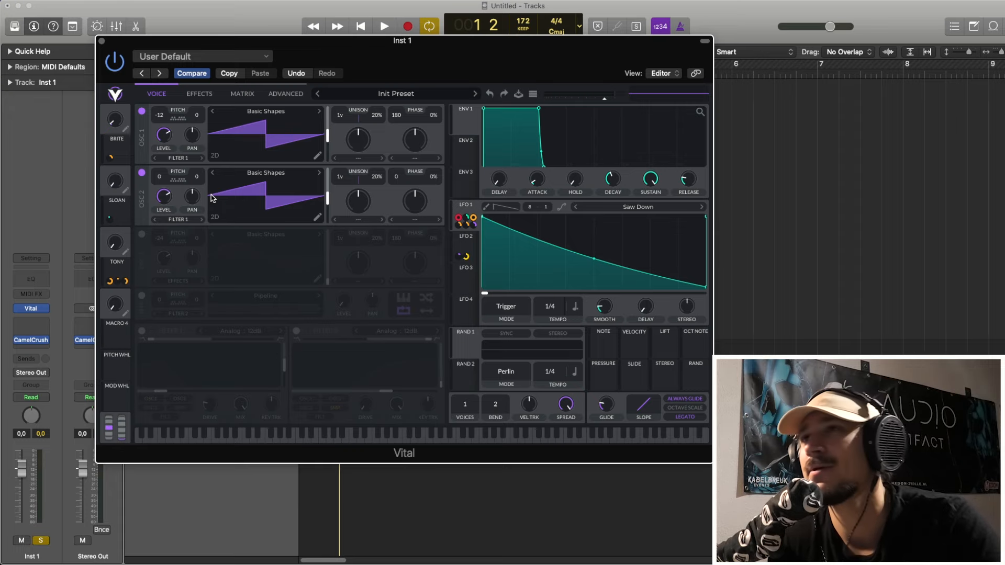
key("space")
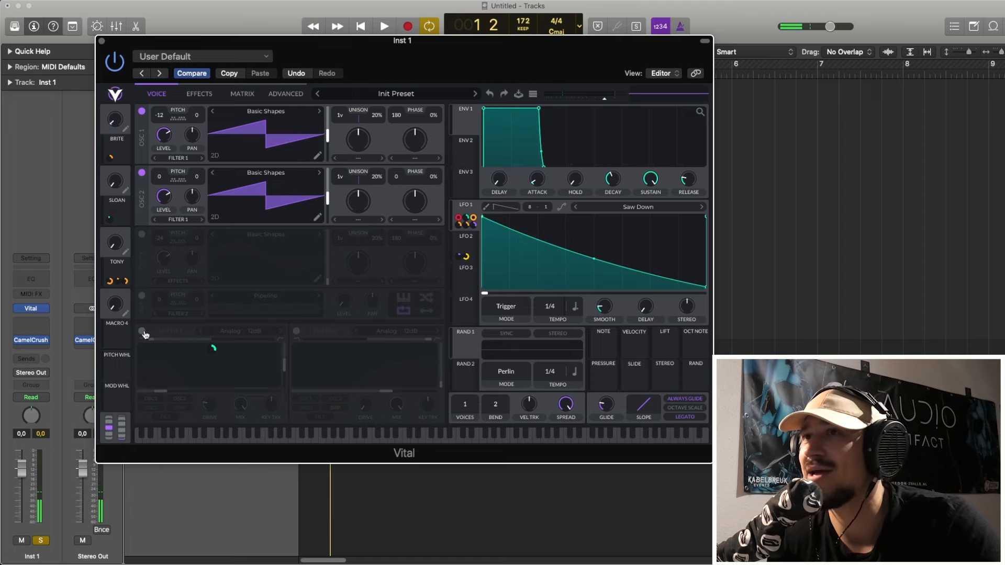
- Turn Filter 1 back on and play the loop to hear LFO 1 modulating it
left_click(143, 332)
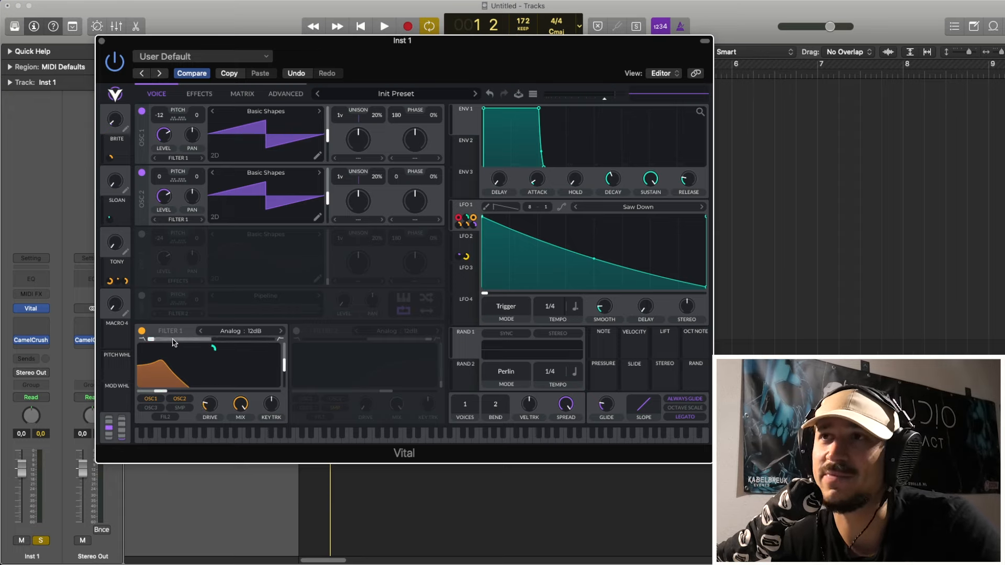
mouse_move(162, 339)
left_mouse_down()
mouse_move(196, 339)
mouse_move(152, 340)
left_mouse_up()
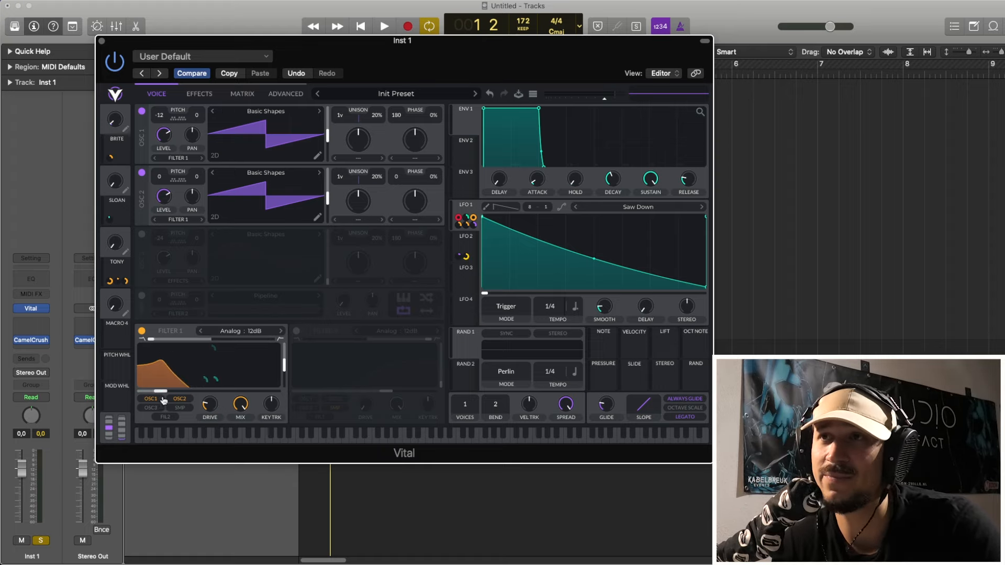
mouse_move(167, 389)
left_mouse_down()
mouse_move(214, 389)
mouse_move(164, 388)
left_mouse_up()
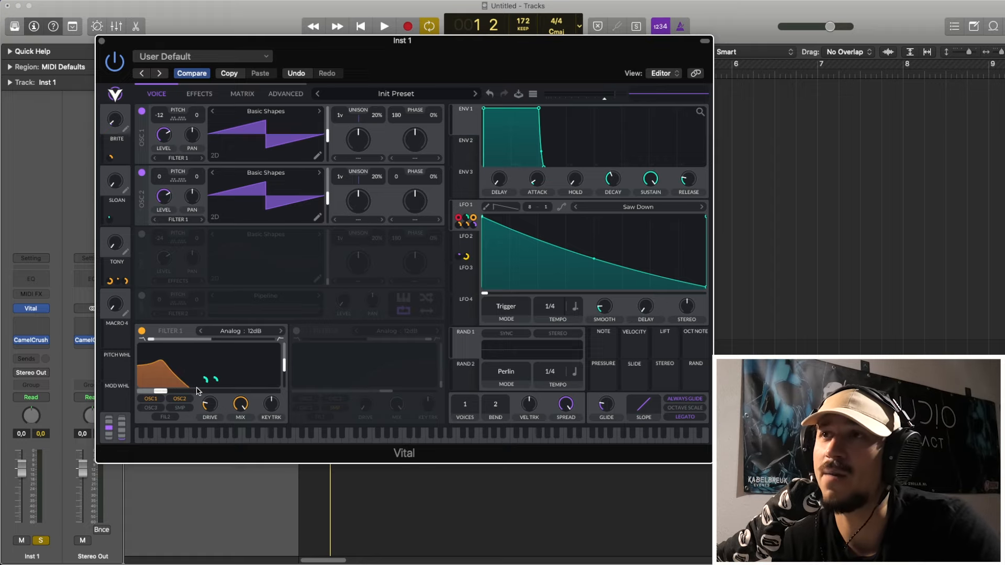
key("space")
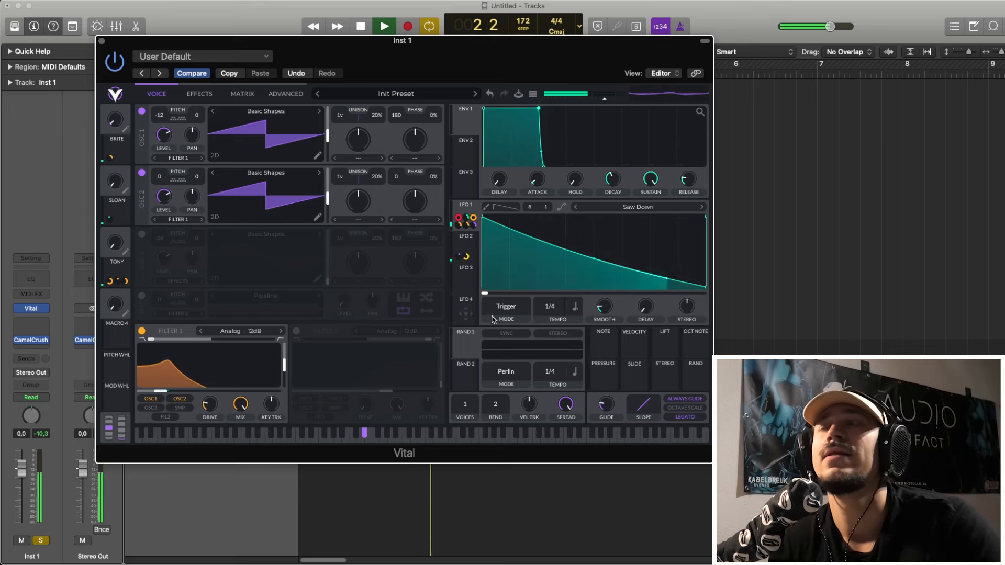
key("space")
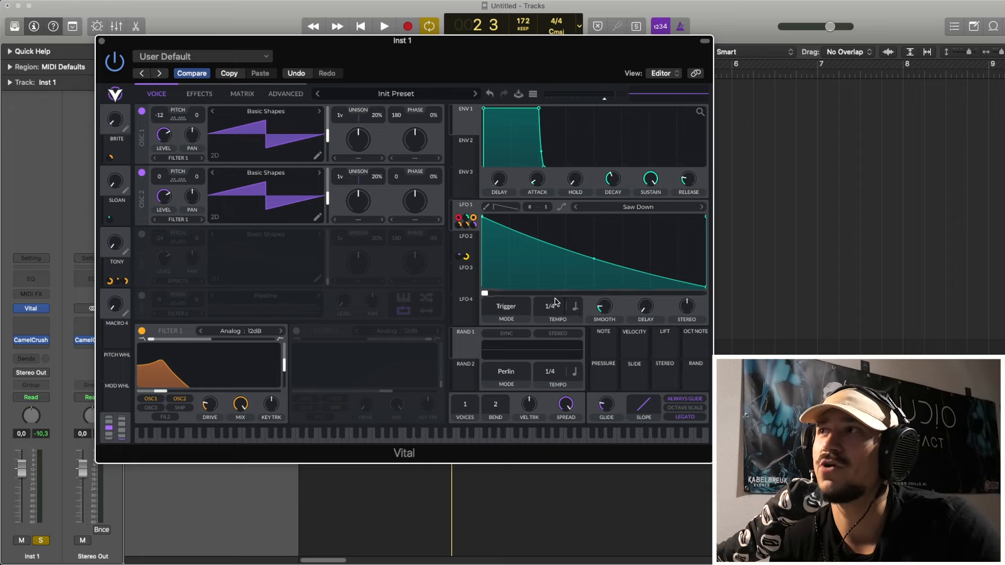
key("space")
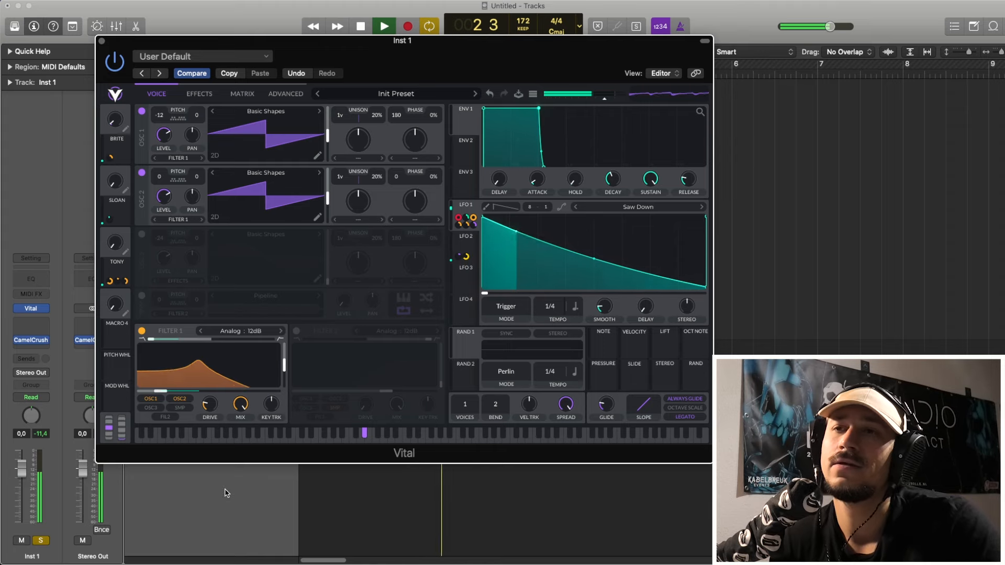
key("space")
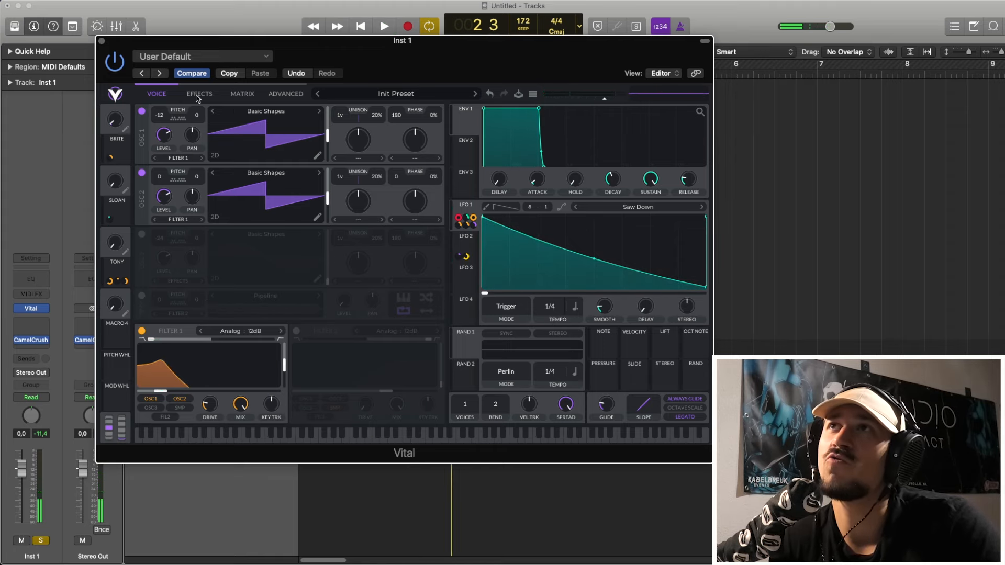
- Turn the Soft Clip Distortion effect back on and audition the distorted bass while viewing the oscillators and filter
left_click(197, 96)
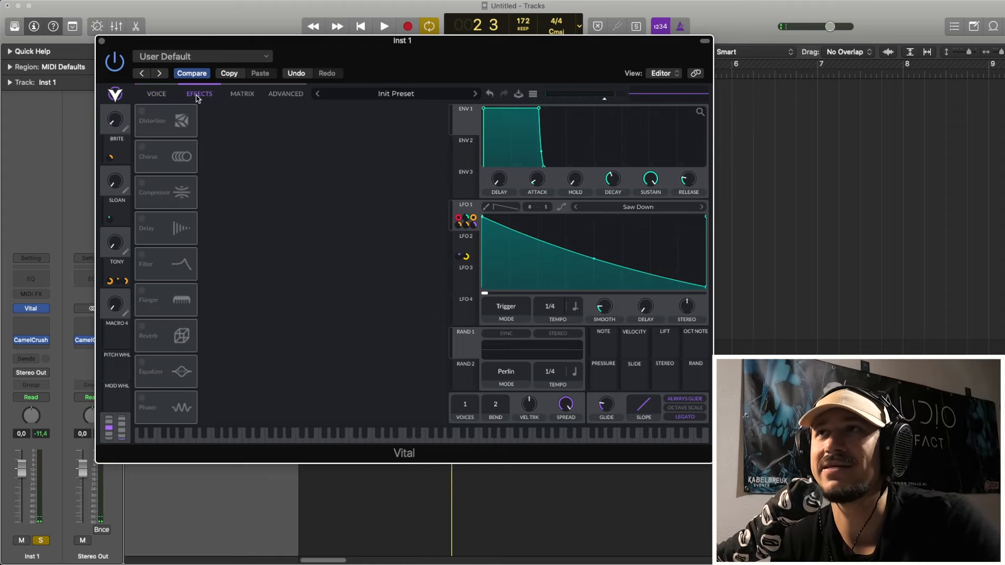
left_click(144, 112)
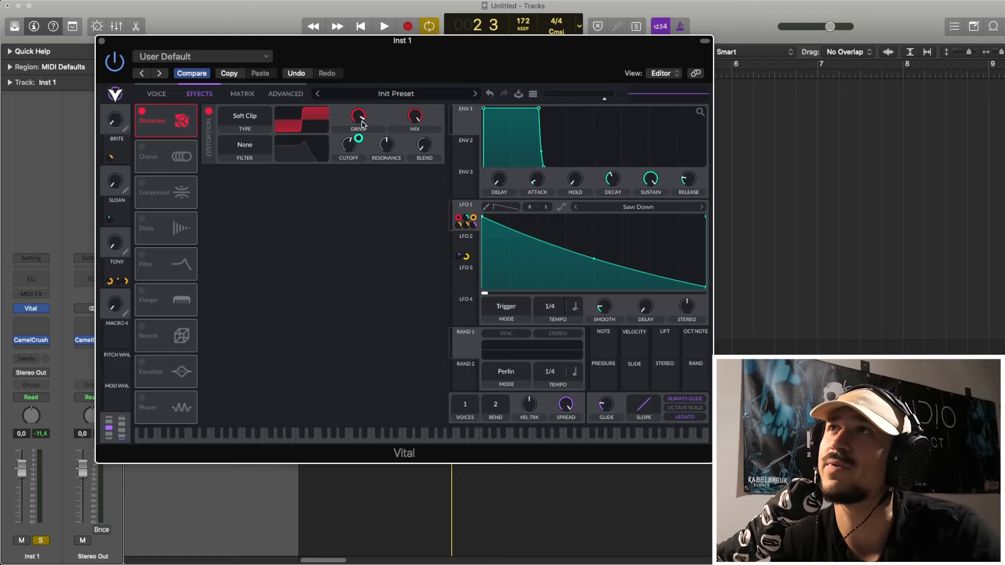
key("space")
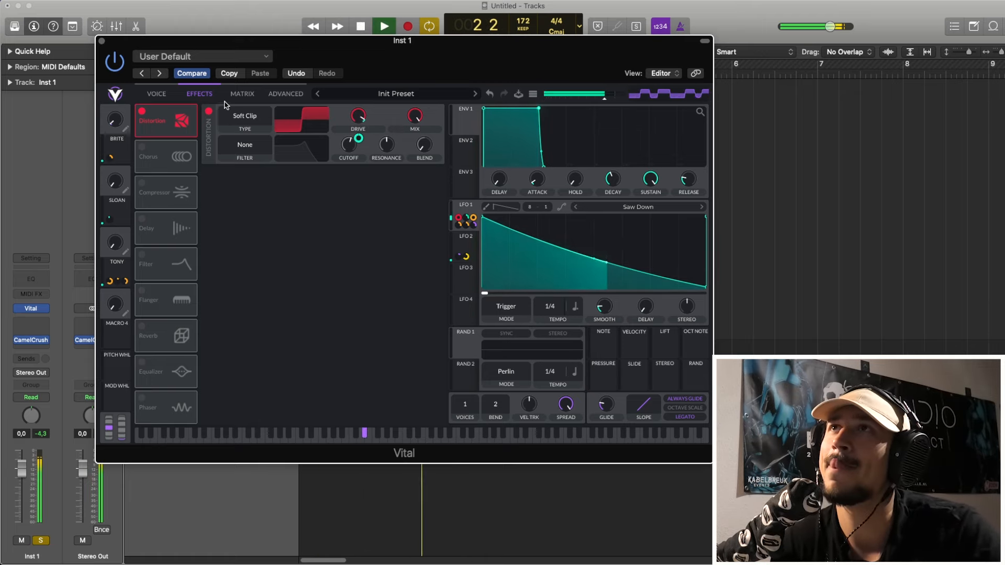
left_click(167, 94)
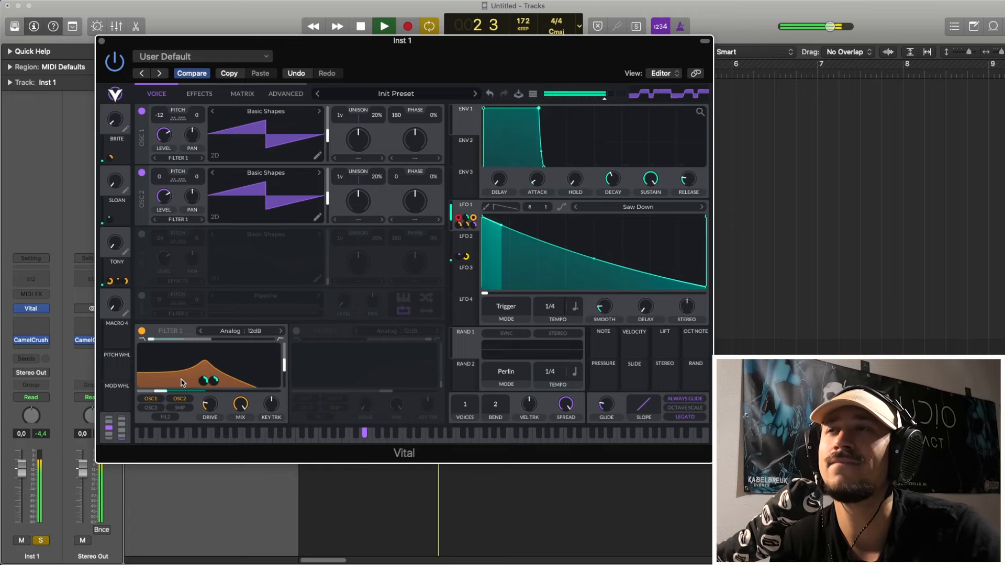
key("space")
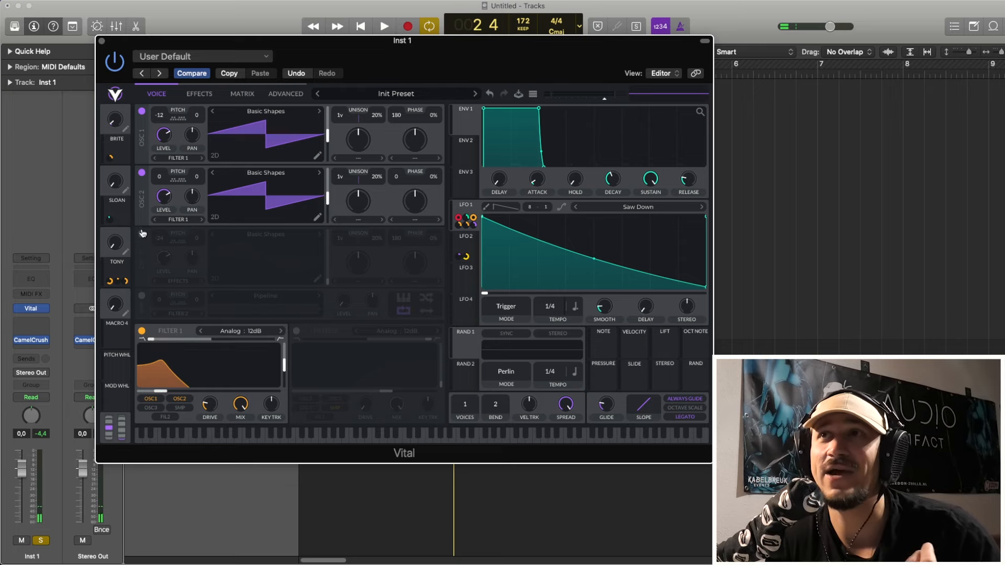
- Turn oscillator 3 back on and return to Vital's effects
left_click(141, 234)
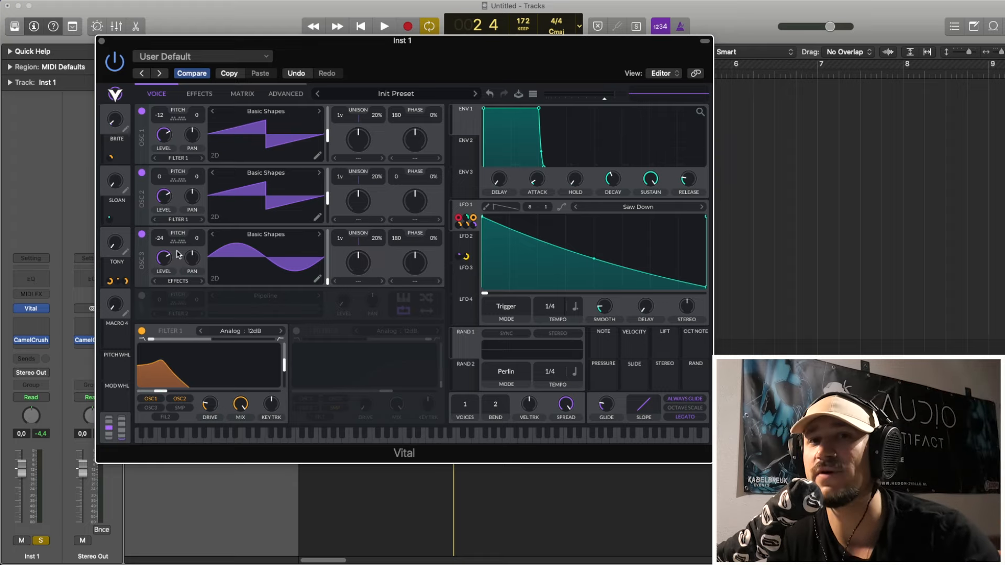
left_click(191, 100)
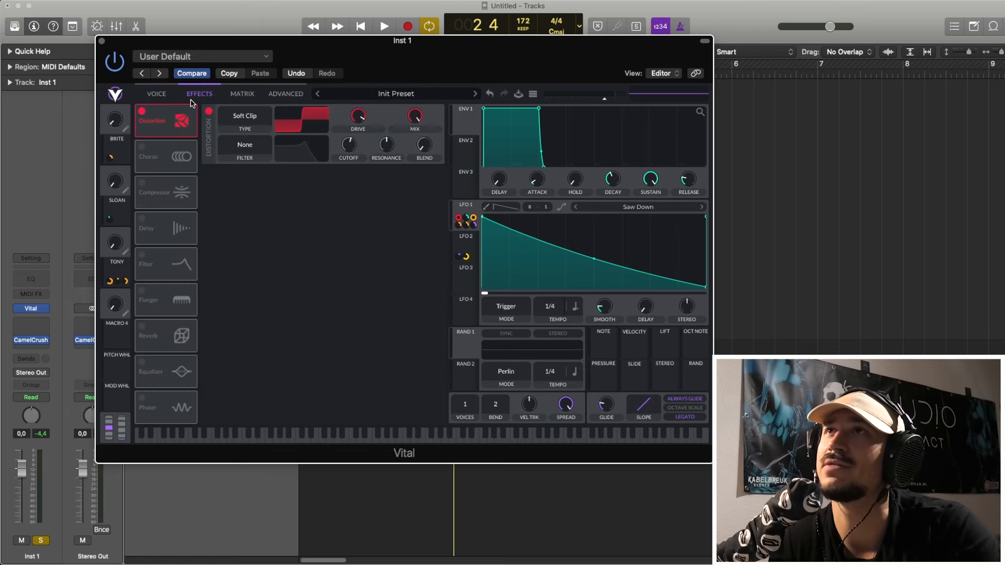
- Return to the oscillators and filters view and audition the bass with oscillator 3 on
left_click(158, 95)
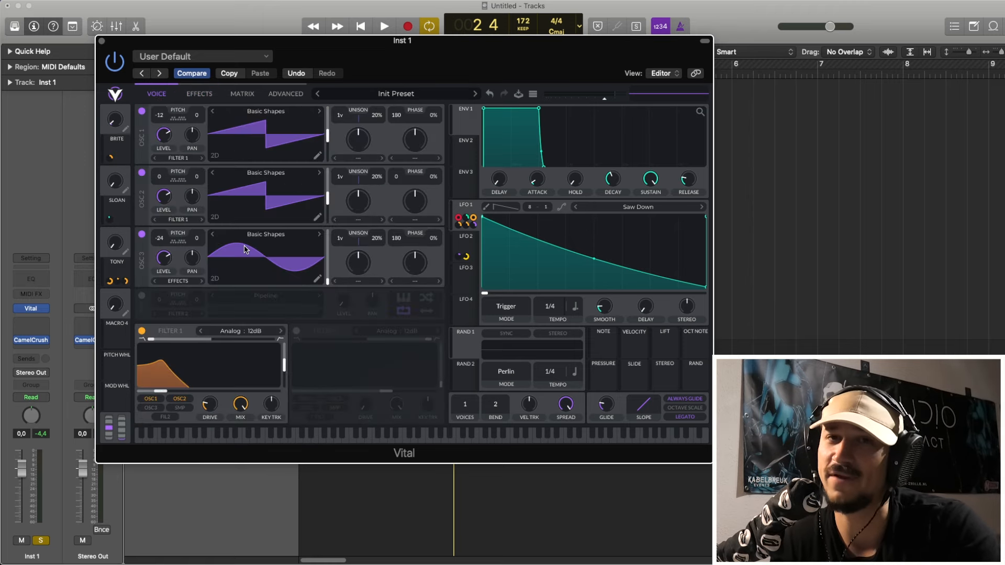
key("space")
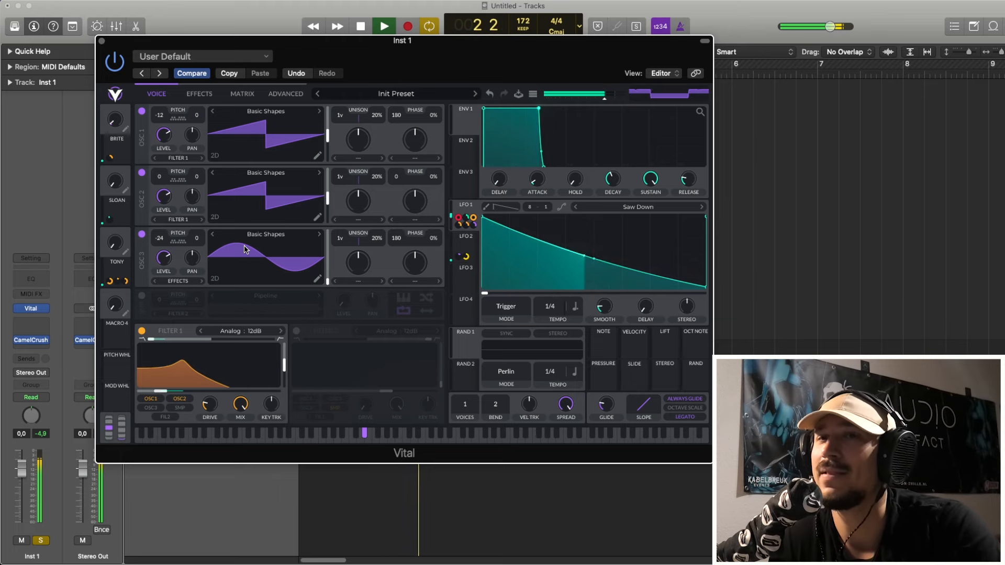
key("space")
- Try lower LFO 1 modulation amounts on Filter 1's blend, including 0.315, while auditioning the loop, and restore the amount to 0.607
mouse_move(213, 352)
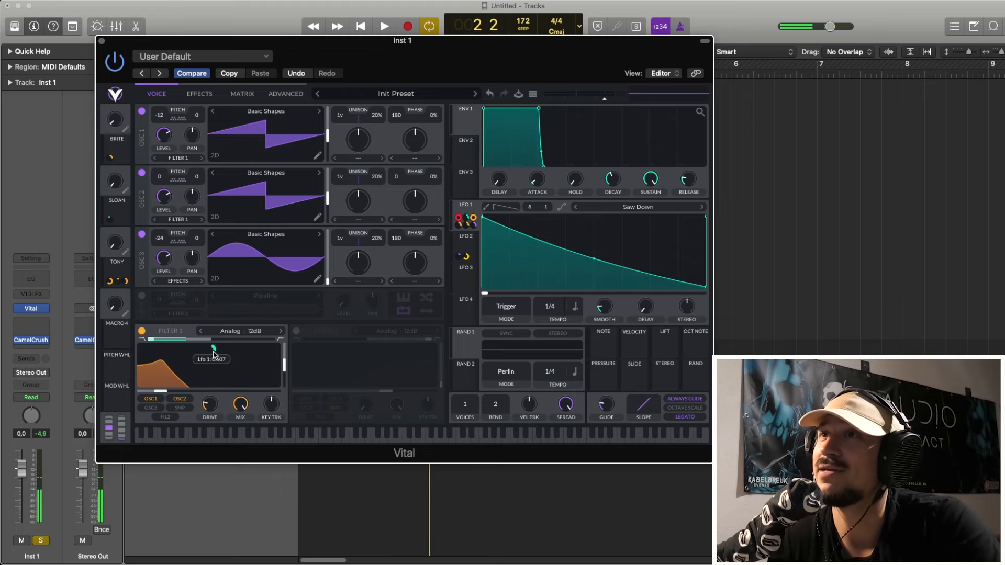
key("space")
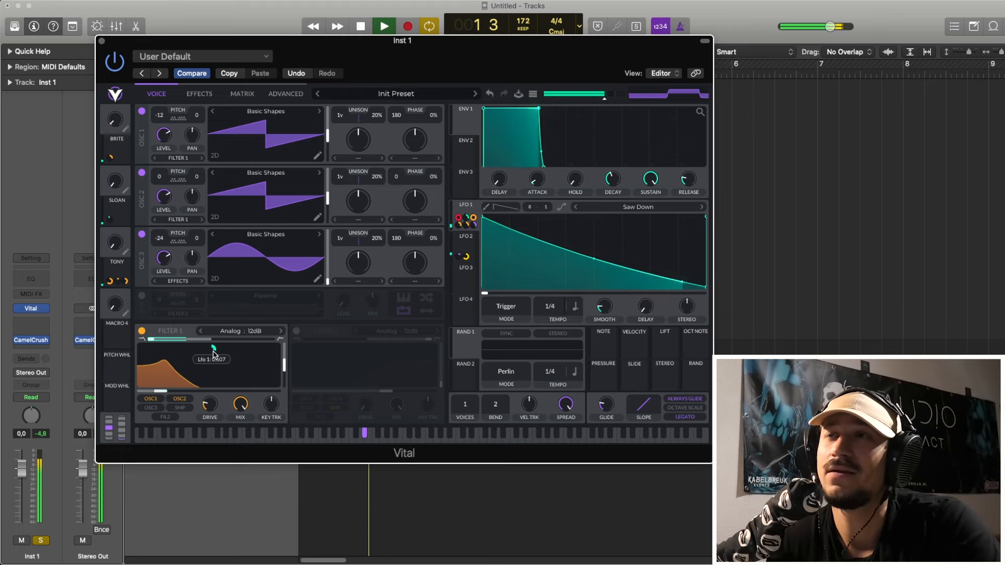
key("space")
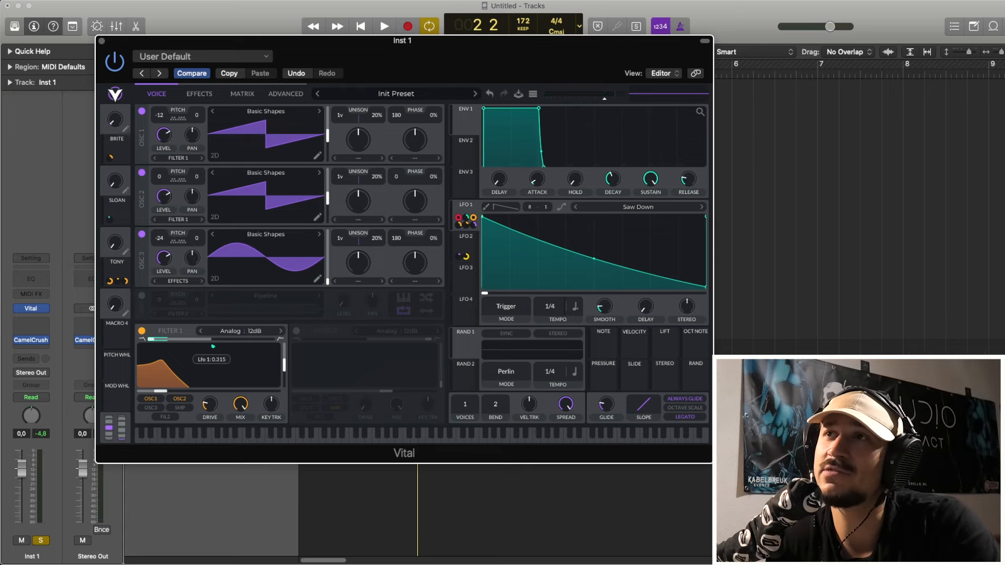
left_click_drag(211, 346, 212, 349)
key("space")
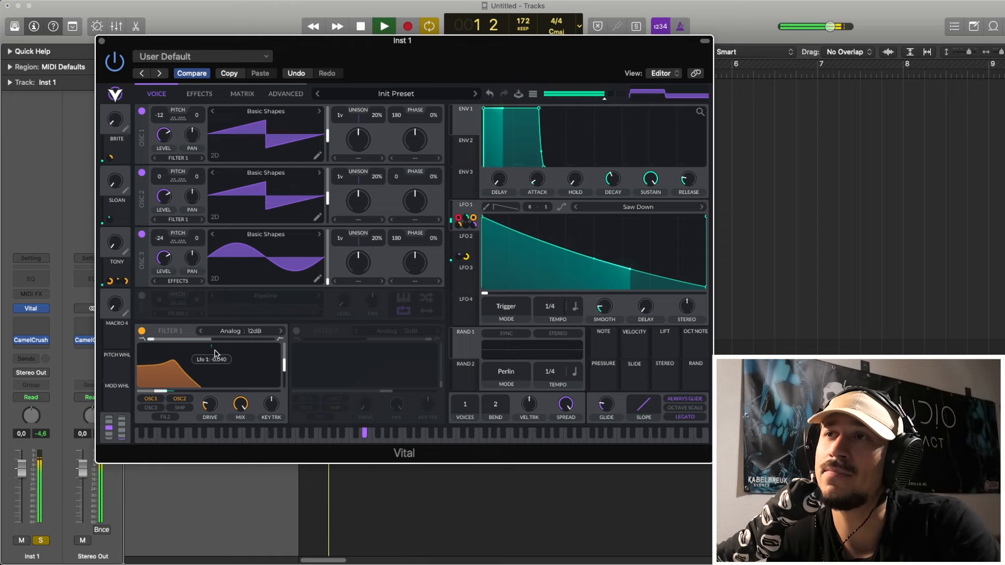
key("space")
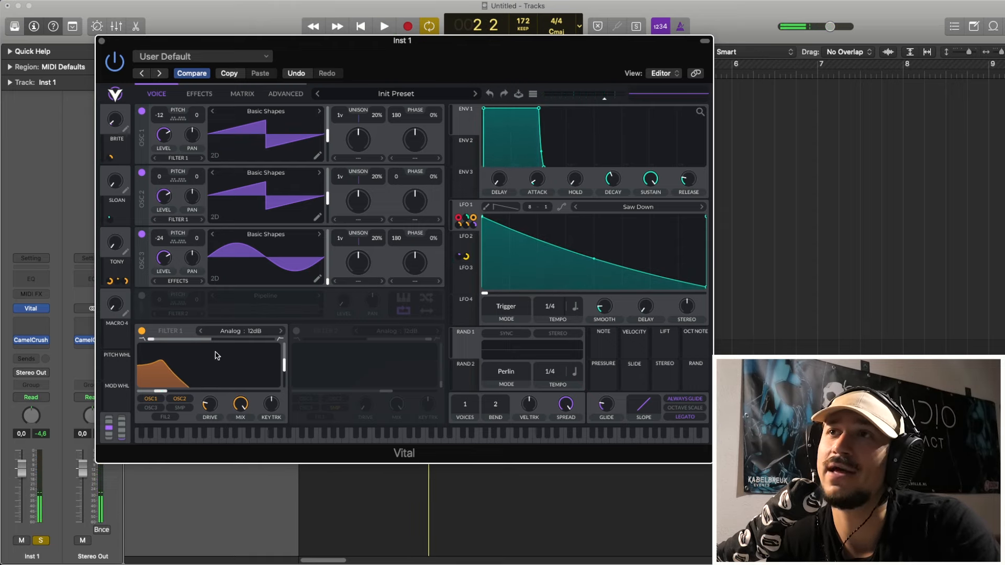
mouse_move(212, 347)
key("space")
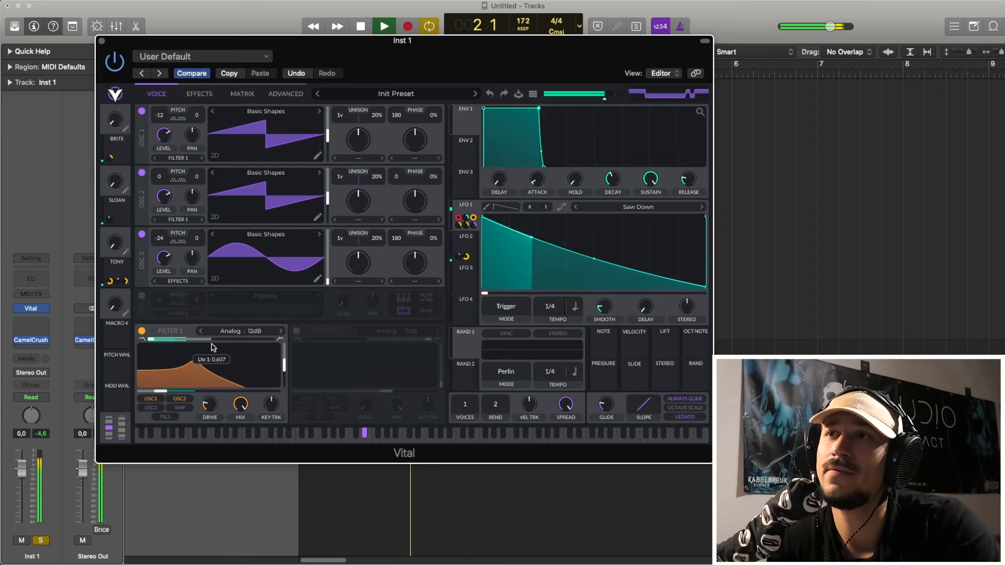
key("space")
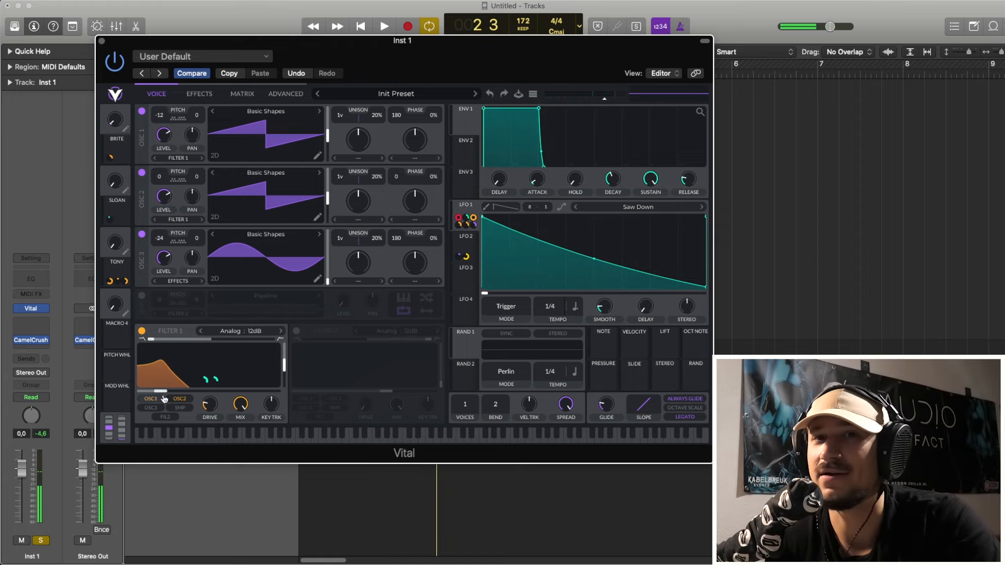
- Check which modulators are connected to Filter 1's cutoff and audition the cutoff movement
right_click(159, 392)
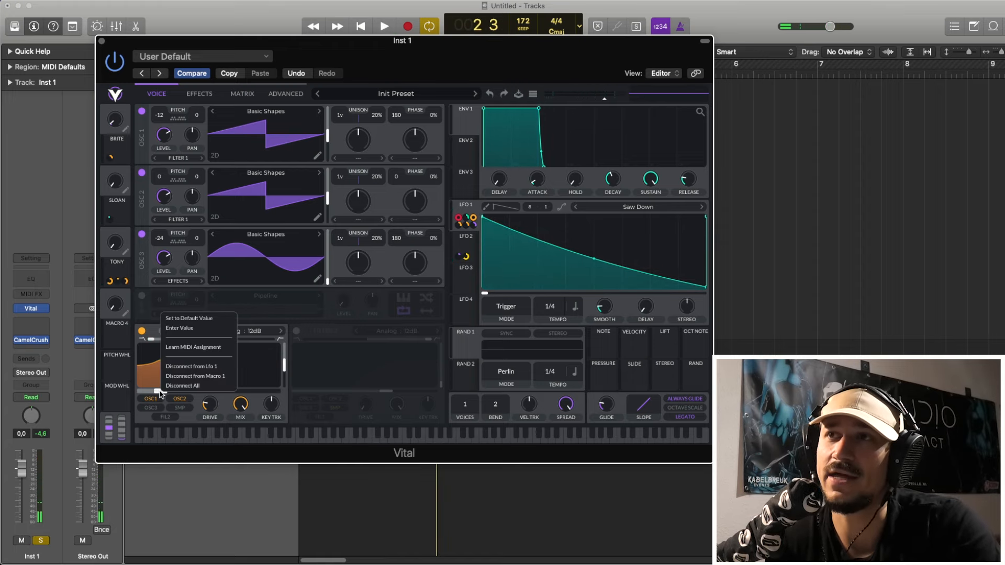
left_click(160, 392)
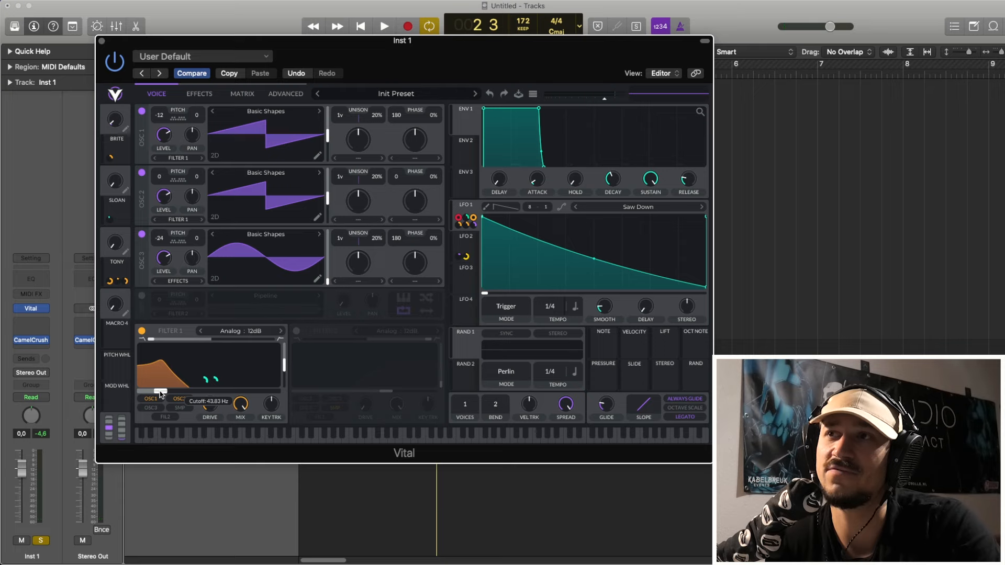
key("space")
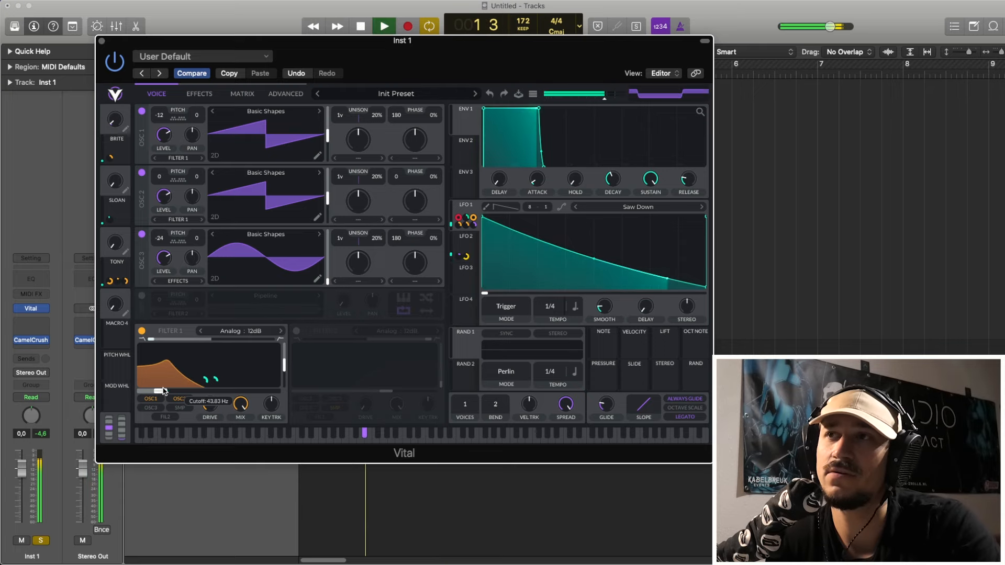
key("space")
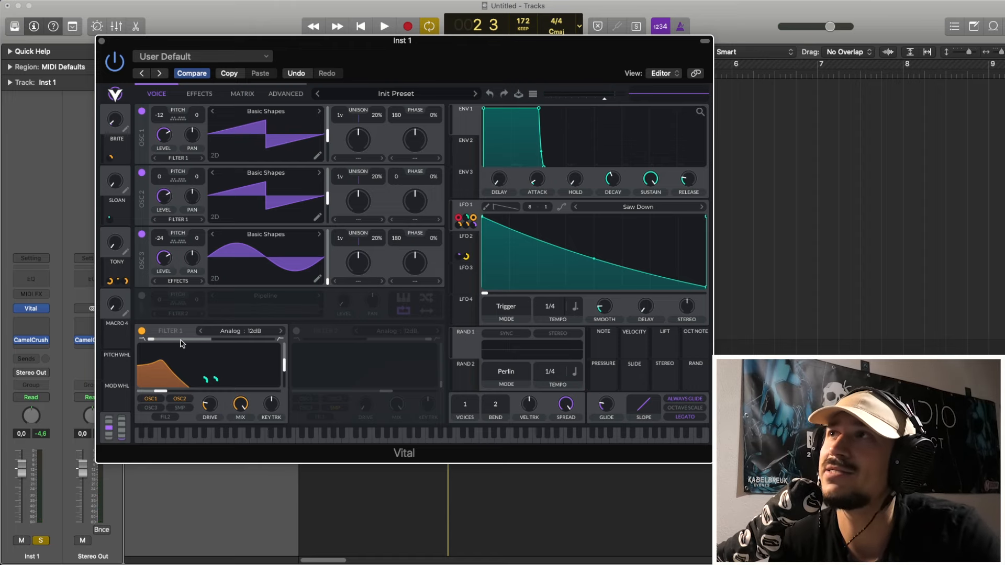
- Turn the Pipeline sampler and Filter 2 back on, comparing the playing loop with Filter 2 bypassed and active
left_click(142, 296)
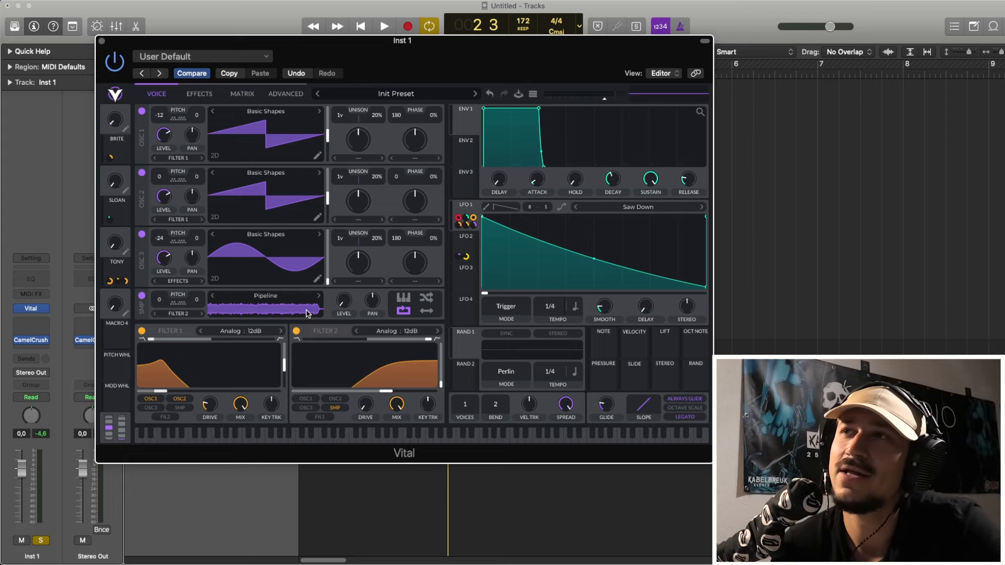
left_click(296, 331)
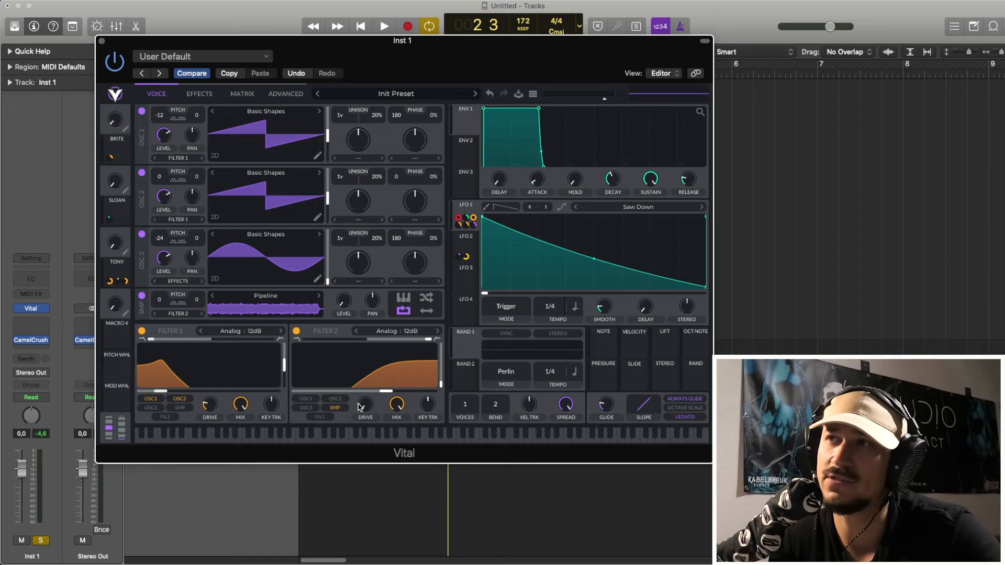
key("space")
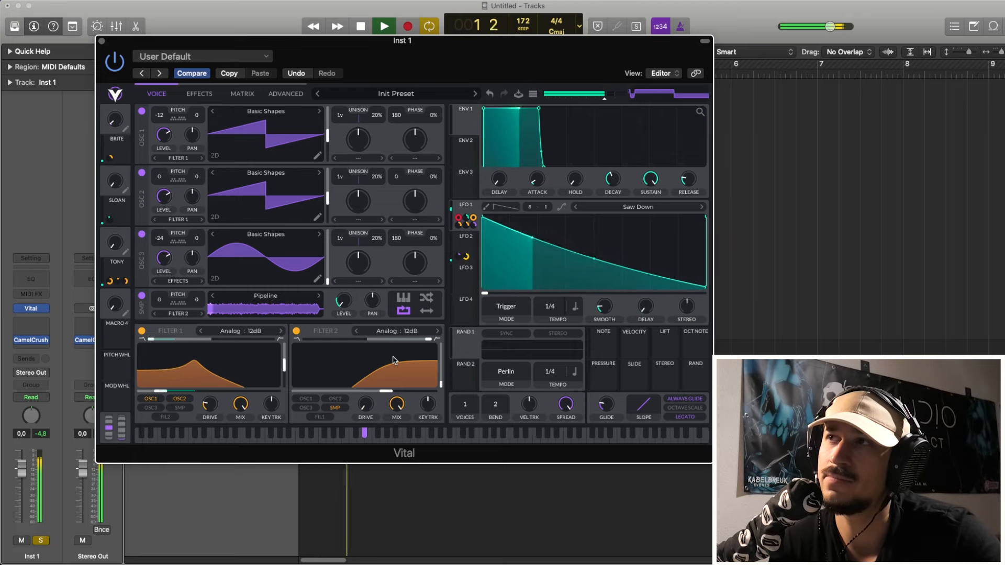
left_click(298, 332)
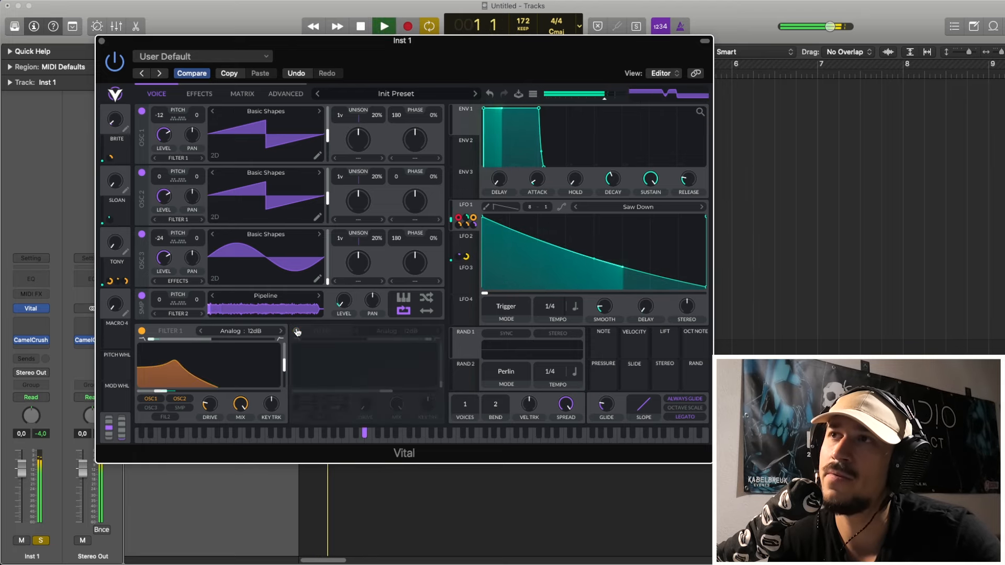
left_click(298, 331)
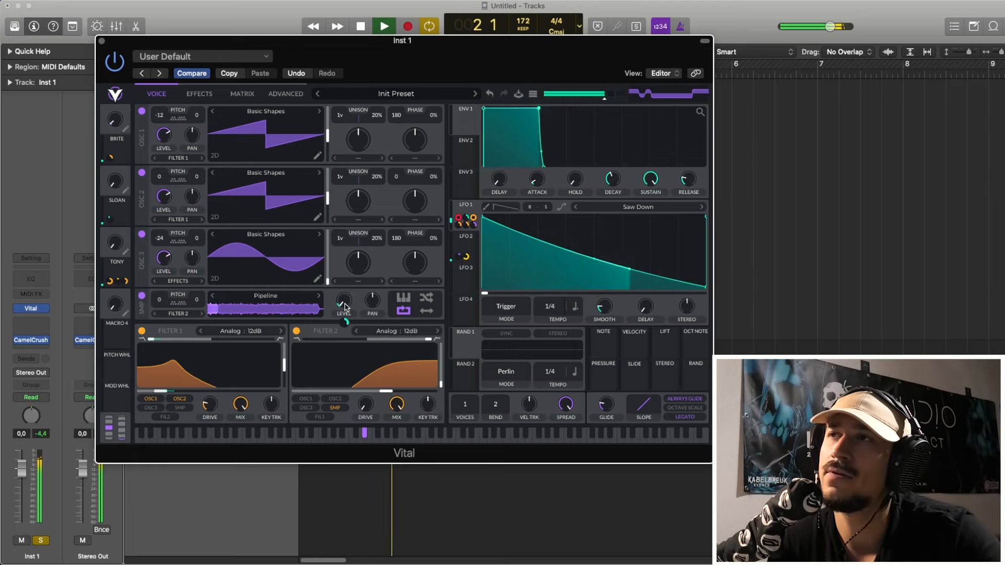
key("space")
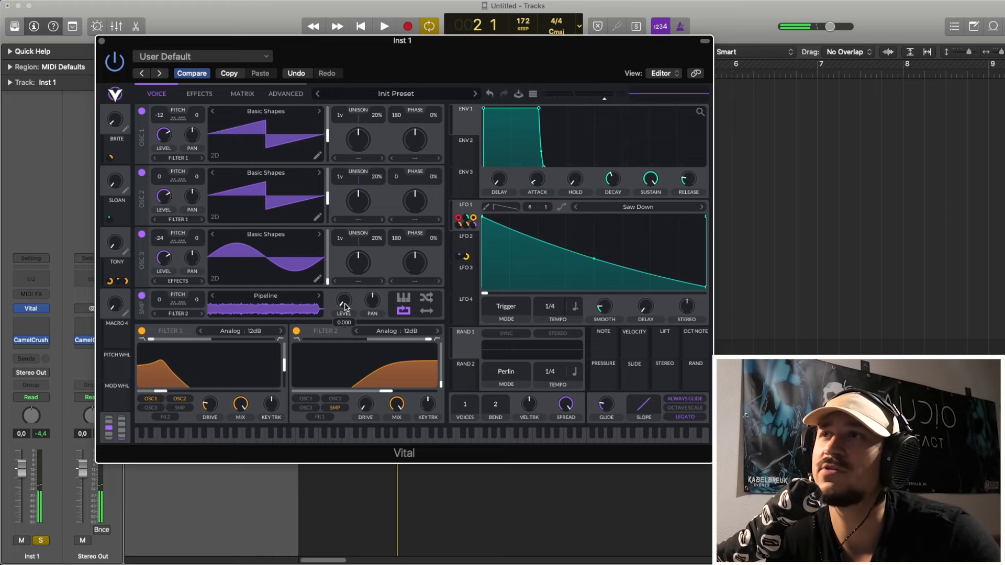
- Try adjusting the Pipeline sampler's level and audition the loop
mouse_move(345, 306)
left_mouse_down()
mouse_move(350, 296)
mouse_move(351, 308)
left_mouse_up()
key("space")
key("space")
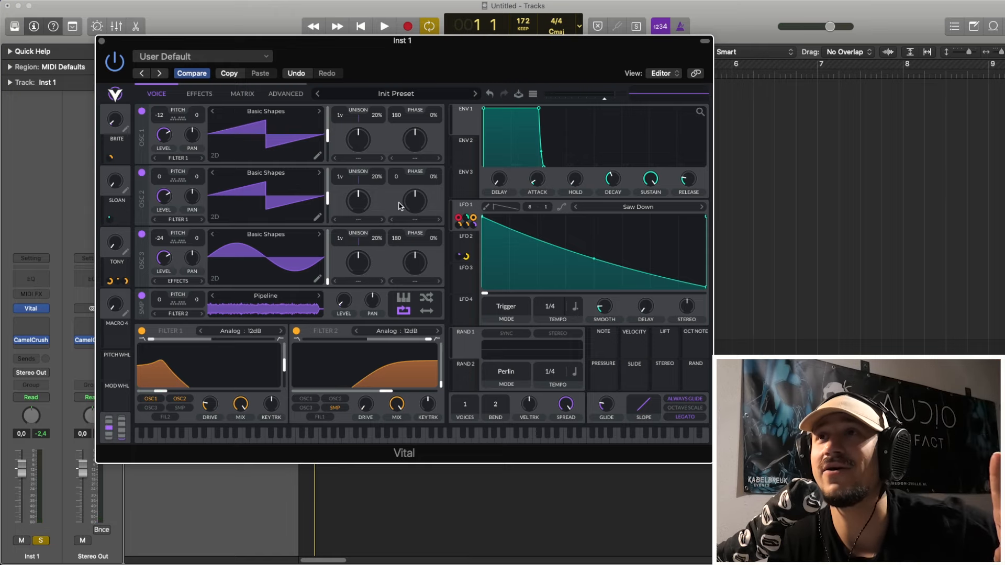
- Show LFO 2 and inspect the voice Transpose setting it modulates in the advanced options
left_click(473, 237)
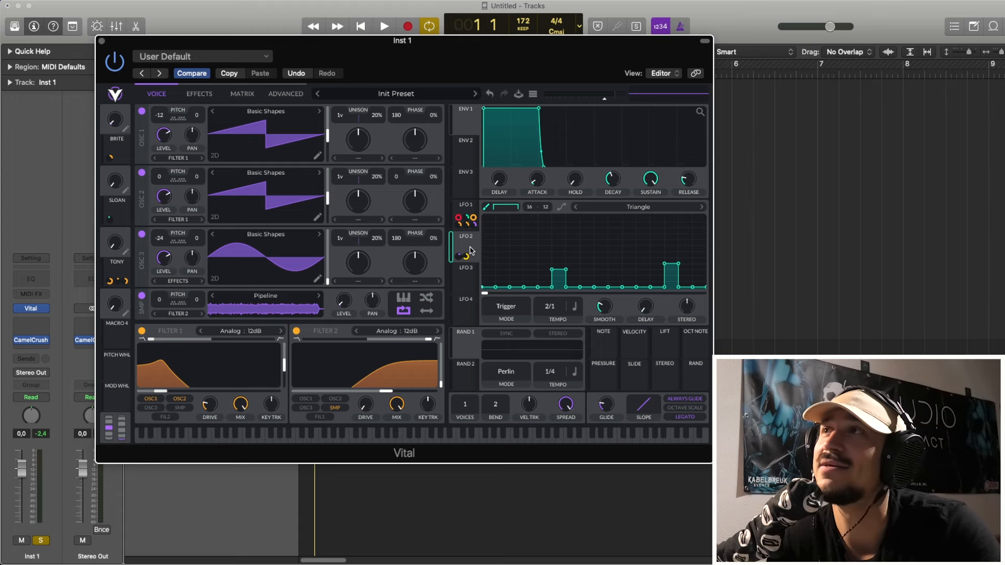
left_click(238, 95)
left_click(200, 94)
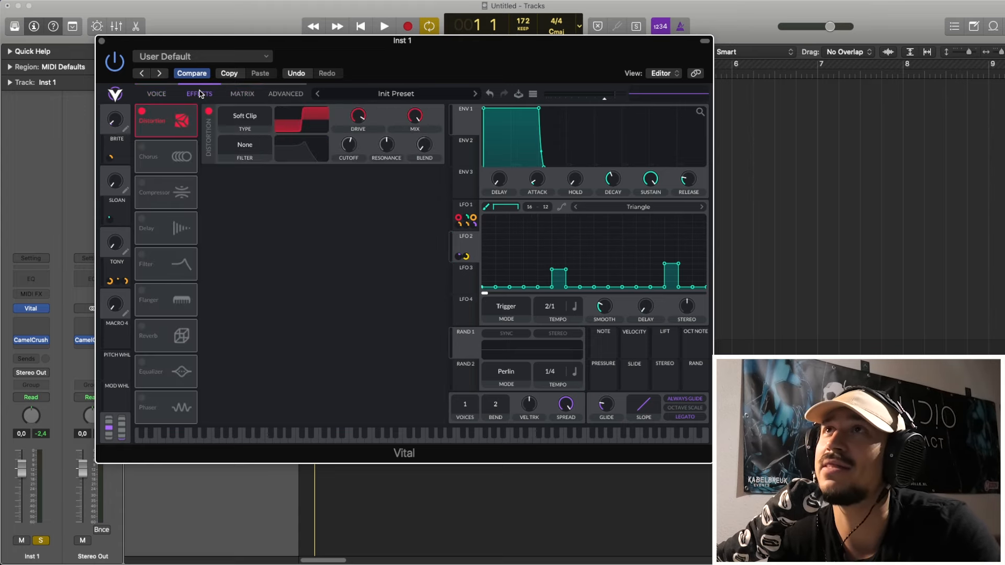
left_click(286, 93)
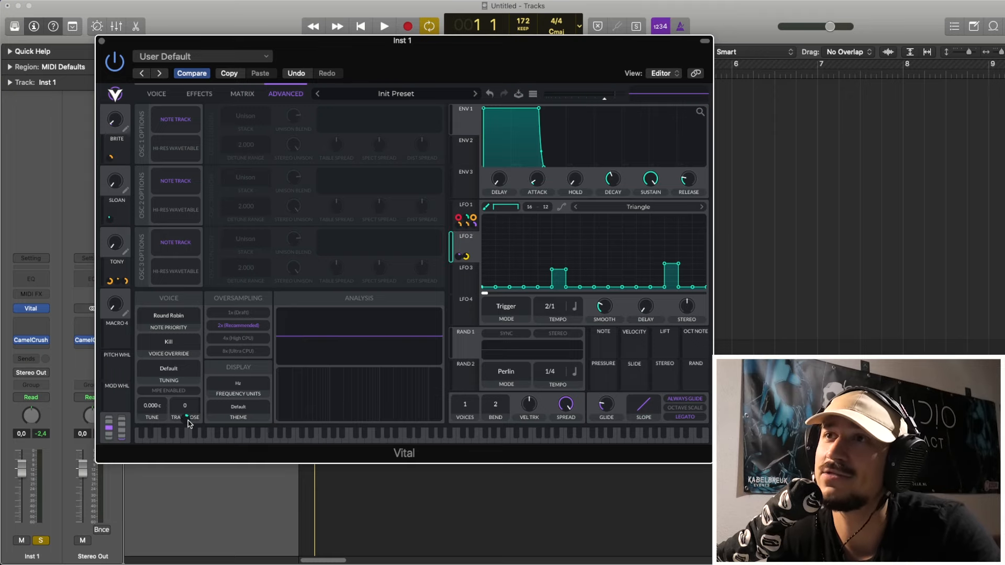
mouse_move(187, 420)
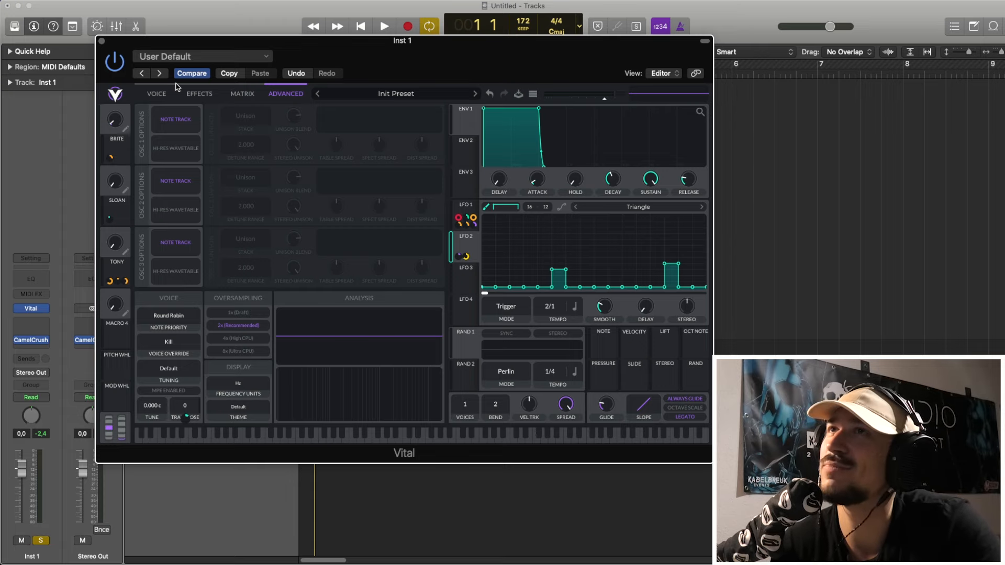
- Review the oscillators and effects, and play the loop while watching LFO 2's step pattern
left_click(156, 96)
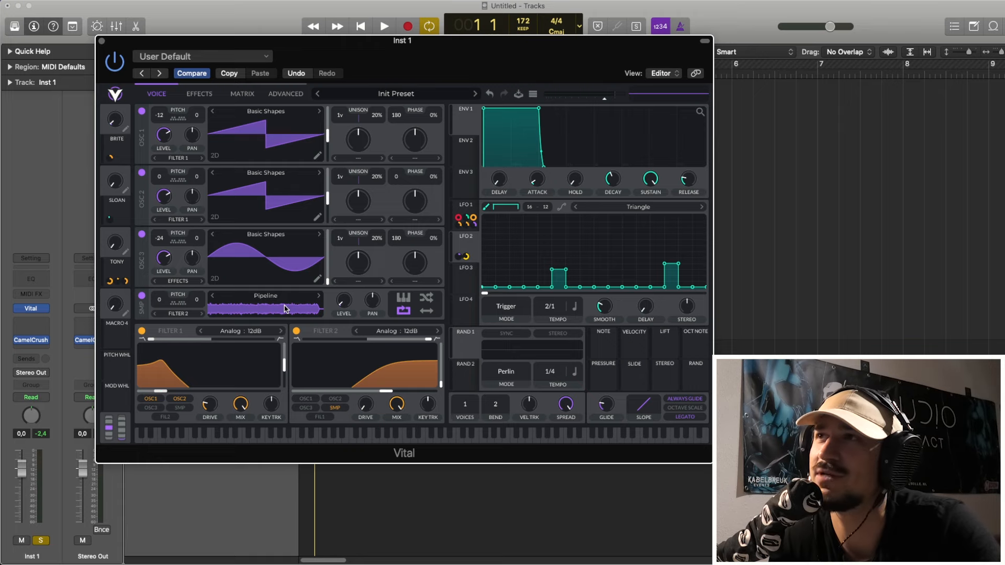
left_click(197, 95)
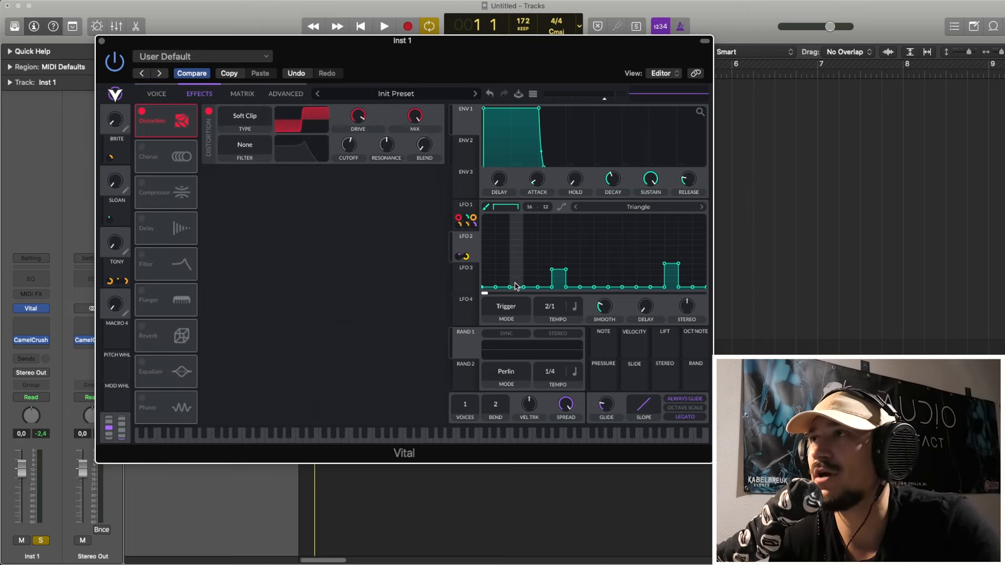
key("space")
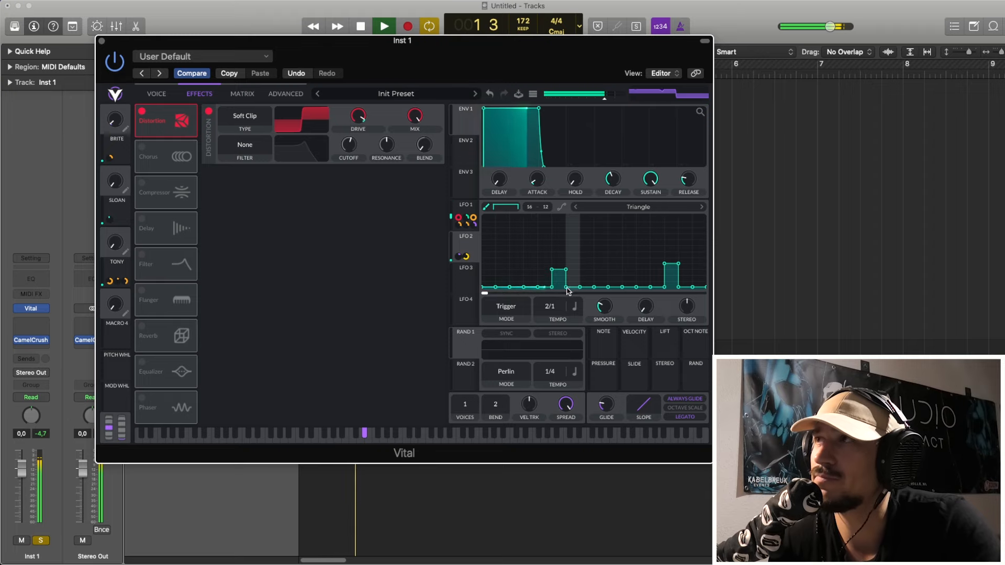
key("space")
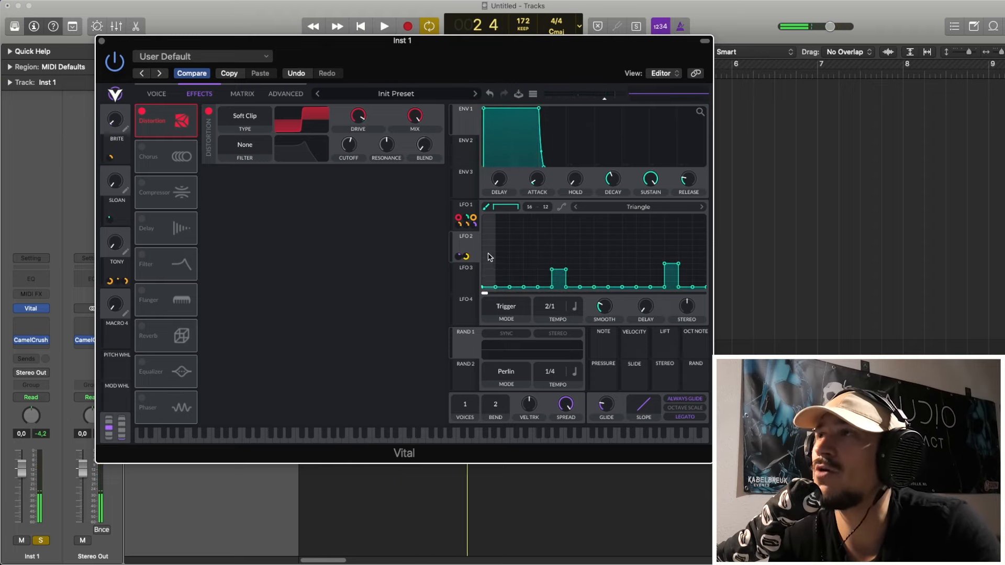
- Try extra raised steps in LFO 2's pattern while the loop plays, and clear them to restore the original two-step shape
key("space")
mouse_move(492, 252)
left_mouse_down()
mouse_move(504, 252)
mouse_move(515, 272)
mouse_move(502, 272)
mouse_move(517, 287)
left_mouse_up()
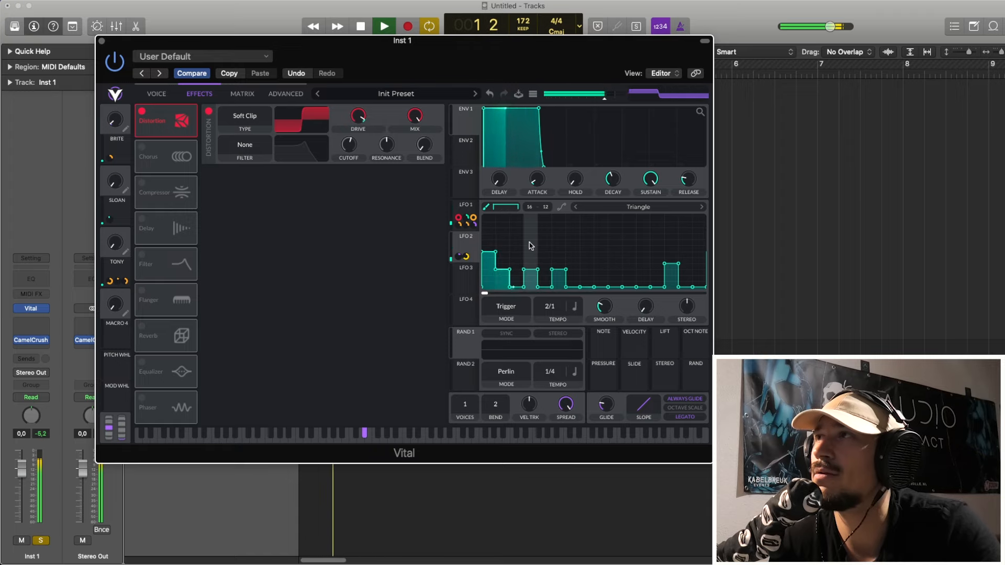
left_click(601, 236)
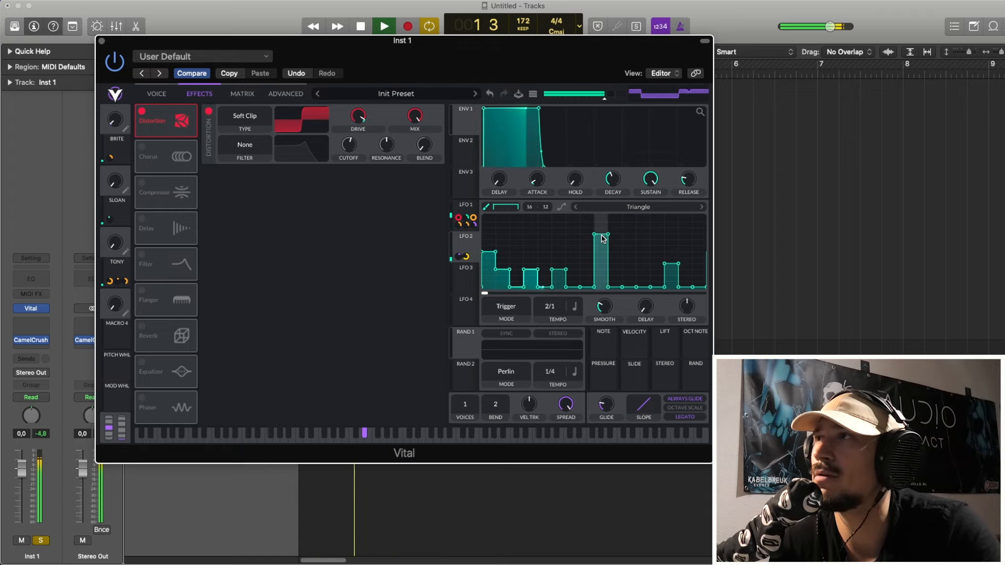
right_click(601, 239)
key("space")
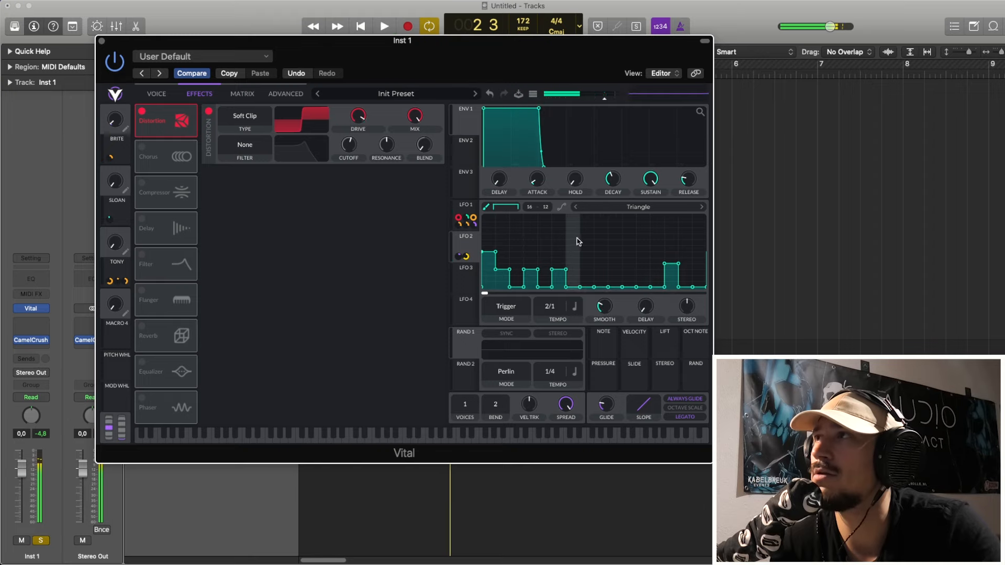
mouse_move(578, 242)
left_mouse_down()
mouse_move(608, 242)
mouse_move(588, 288)
mouse_move(598, 296)
mouse_move(484, 297)
left_mouse_up()
key("space")
key("space")
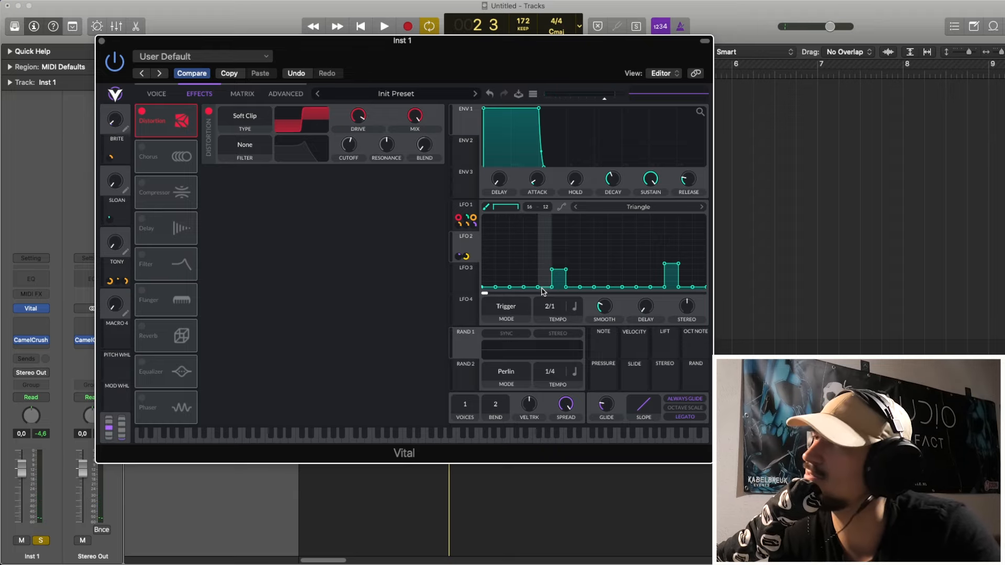
- Audition LFO 2's original pattern and return to LFO 1 and the oscillators and filters view
key("space")
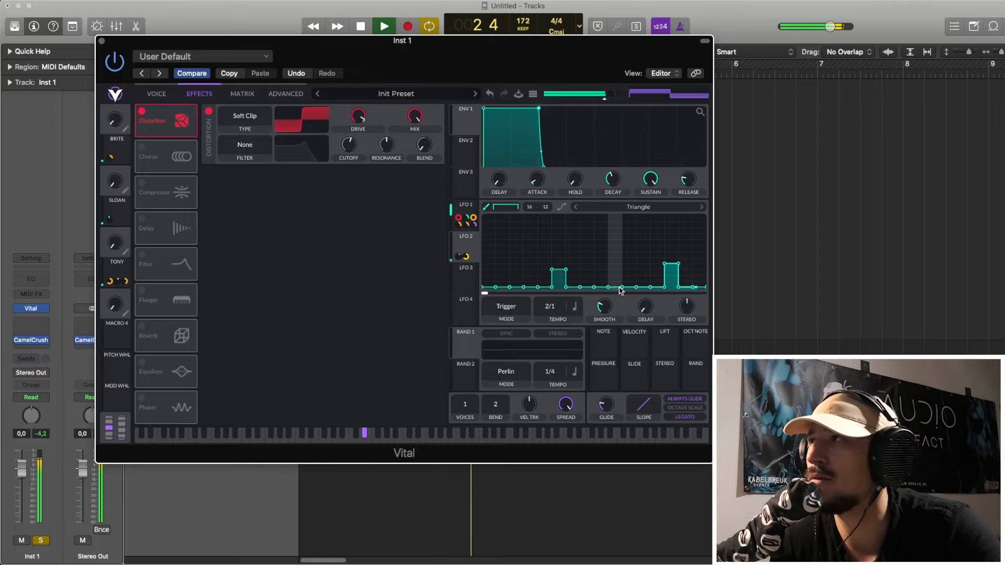
key("space")
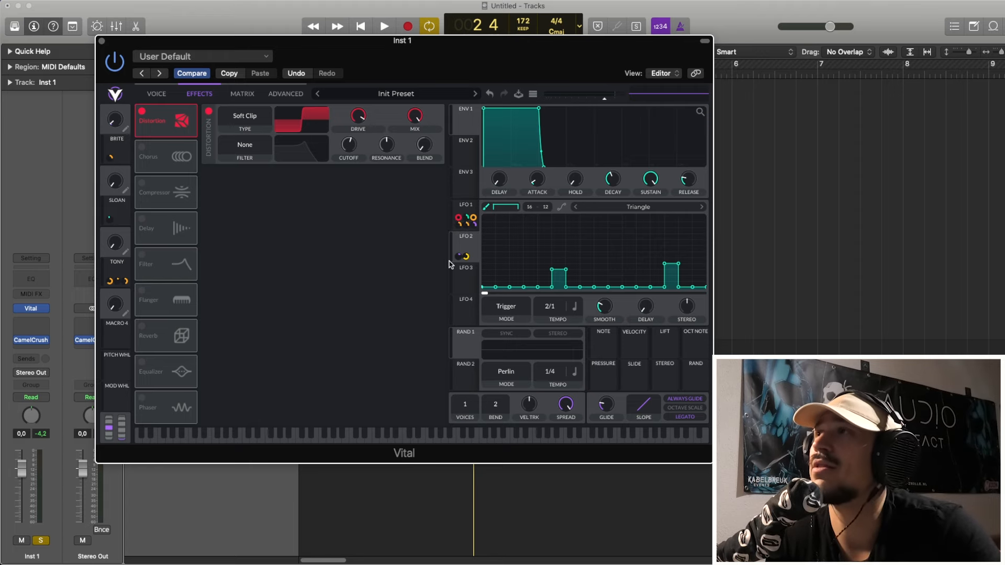
left_click(466, 209)
left_click(160, 96)
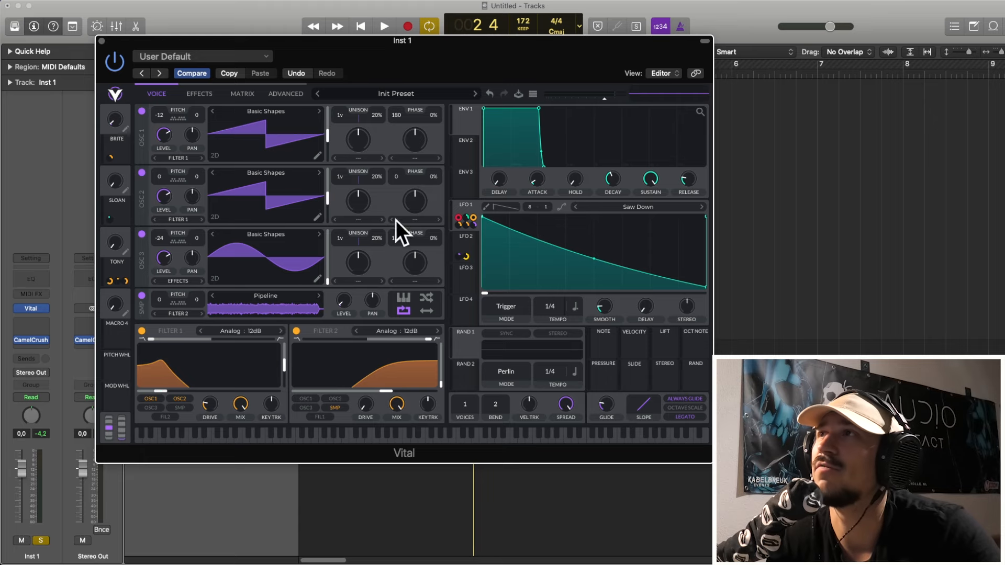
- Play the loop with only Distortion enabled in the effects, and compare the effects with the oscillators' filter routing
left_click(206, 94)
key("space")
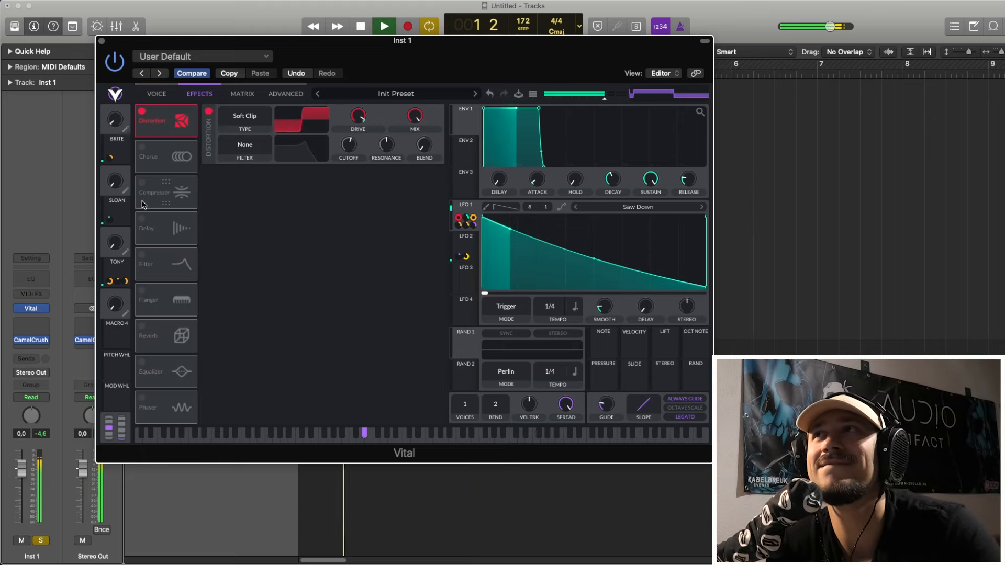
key("space")
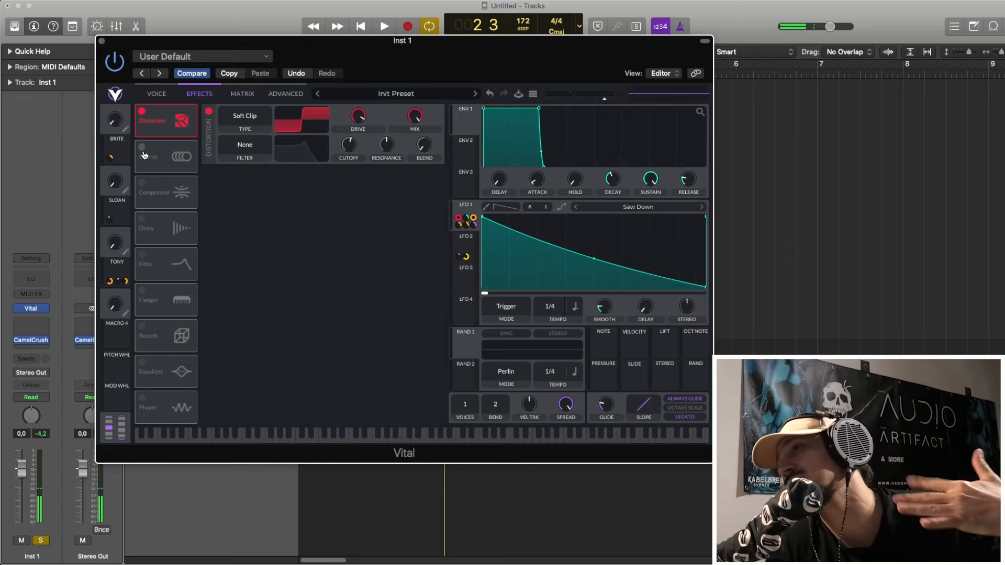
left_click(163, 96)
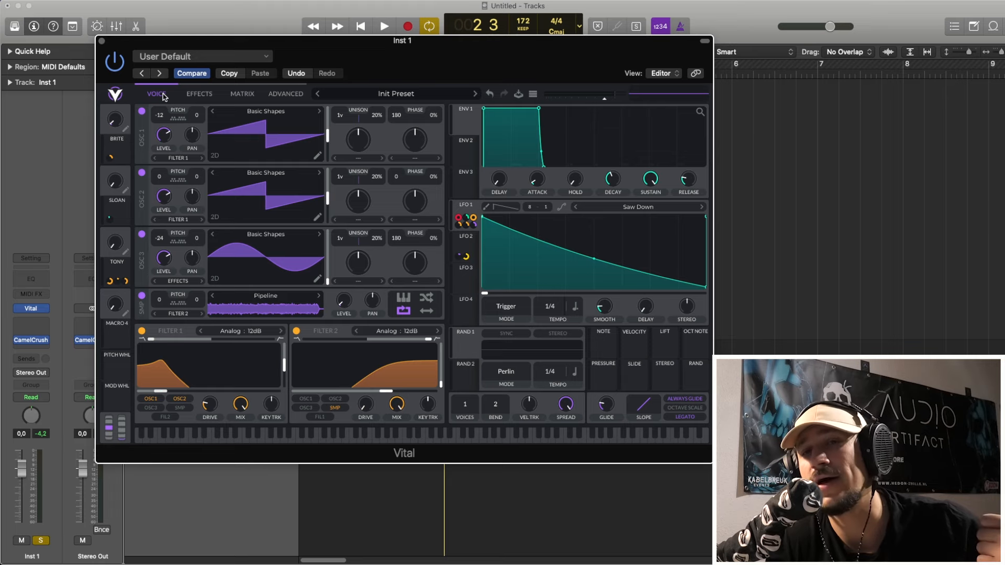
left_click(189, 95)
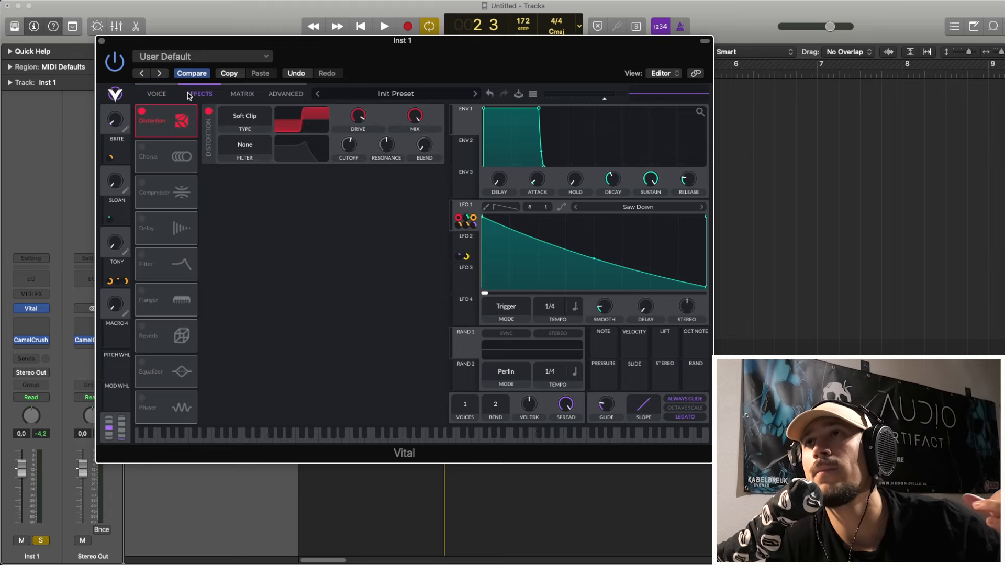
left_click(159, 96)
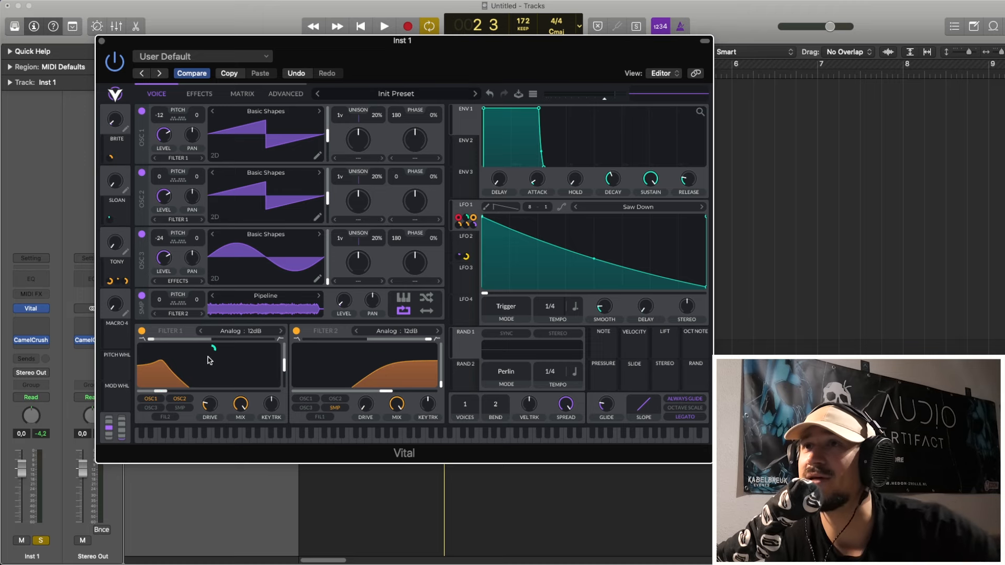
key("space")
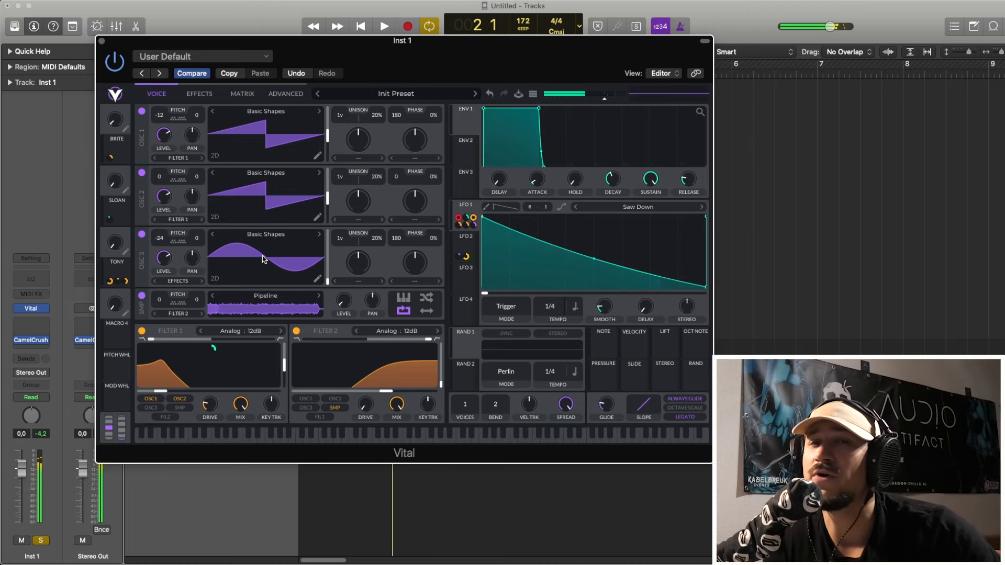
left_click(198, 94)
left_click(159, 94)
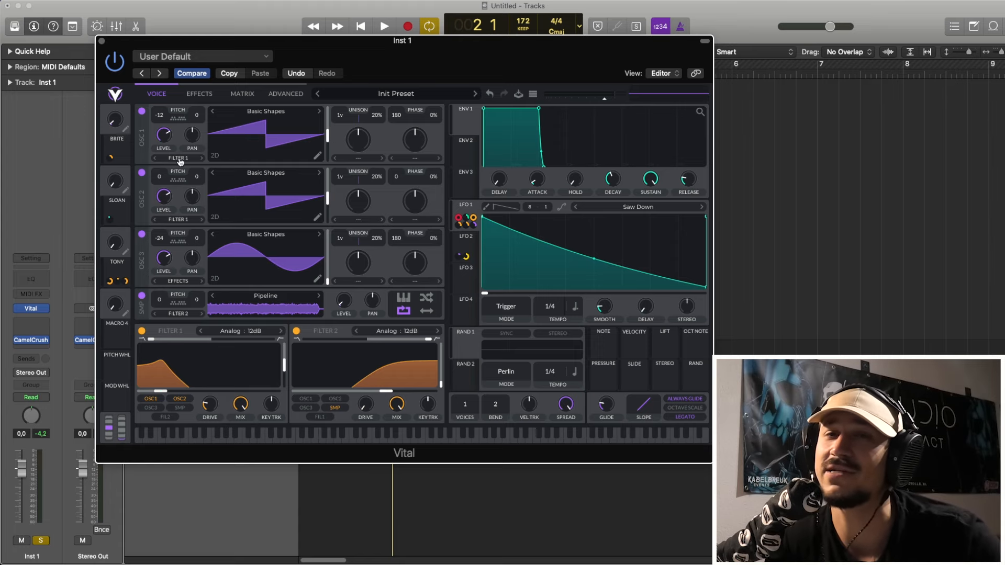
- Enable the Chorus effect and lower its mix to about 25% while the loop plays
left_click(187, 94)
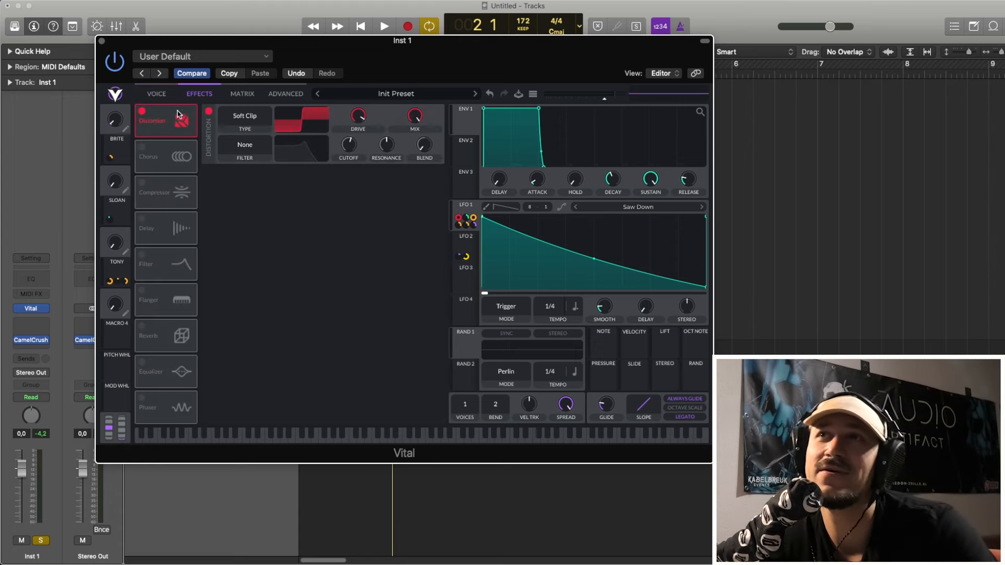
left_click(142, 148)
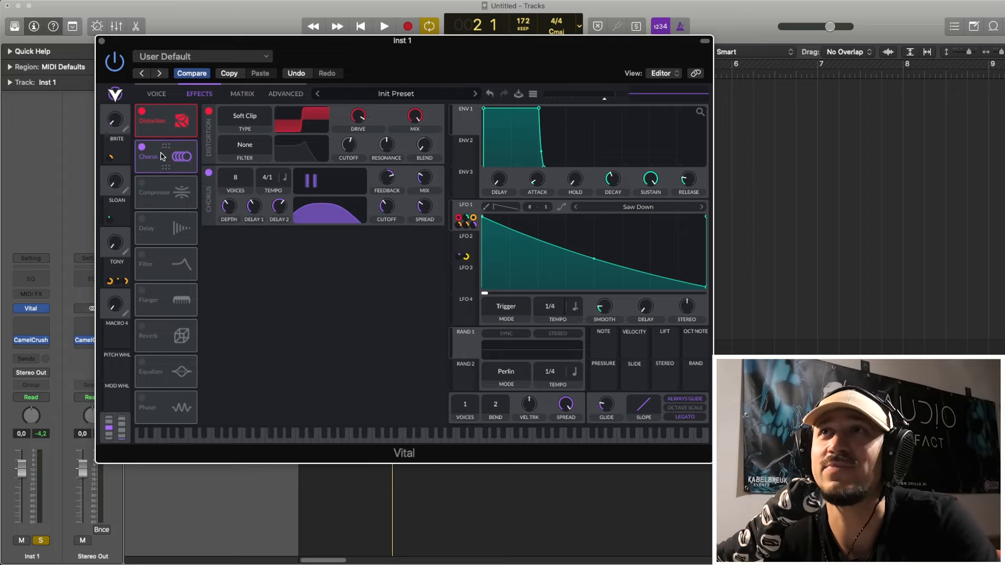
key("space")
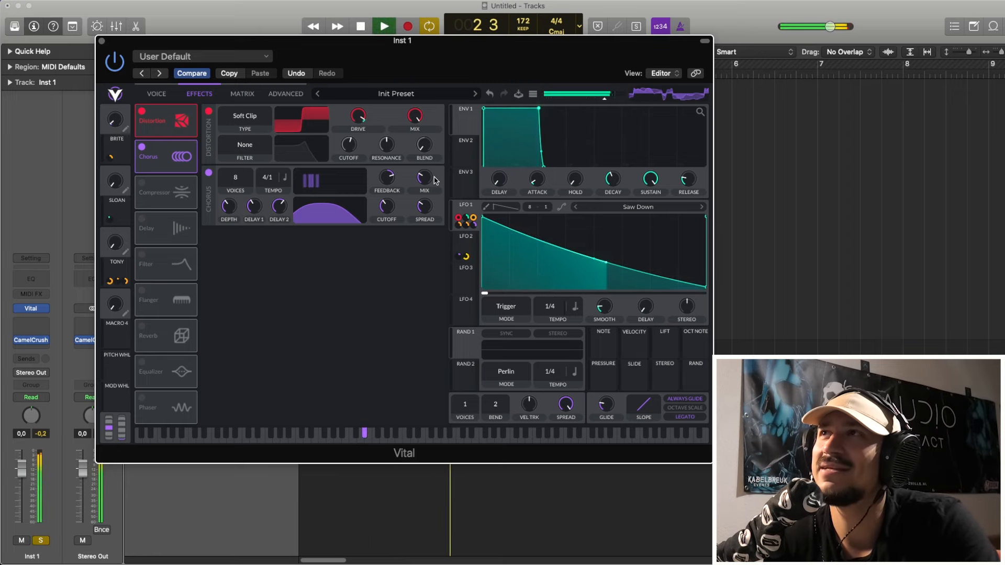
key("space")
mouse_move(427, 179)
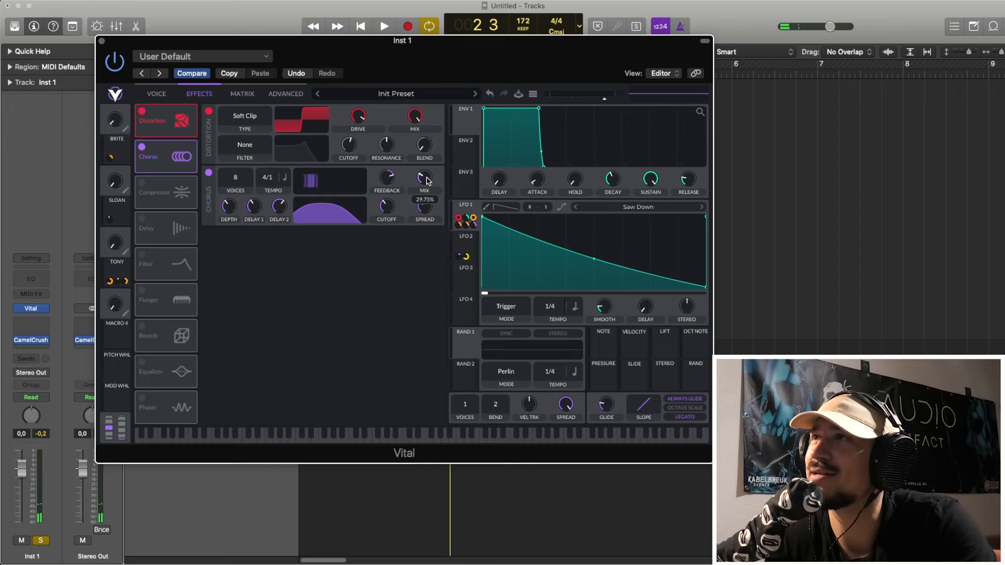
key("space")
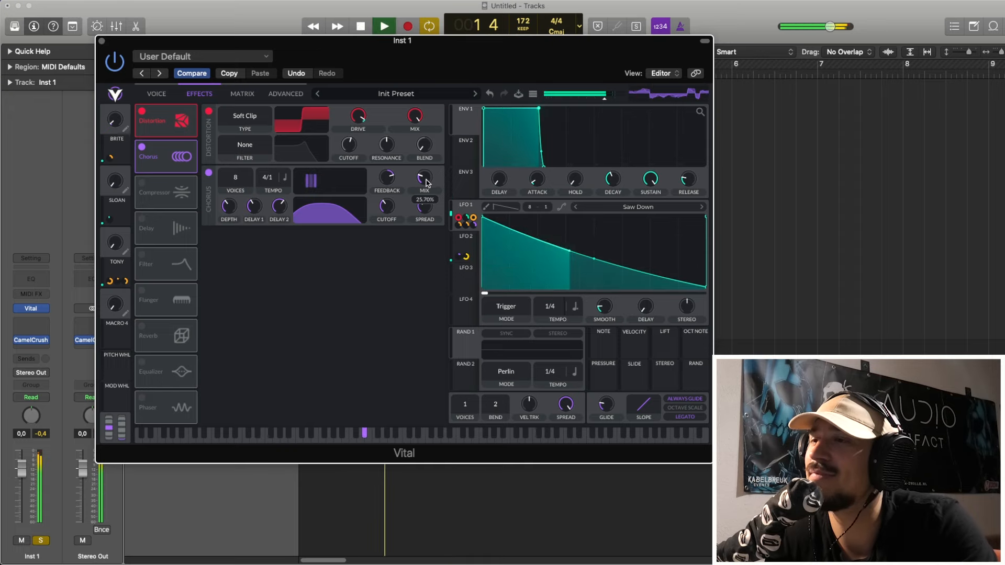
left_click_drag(427, 181, 427, 183)
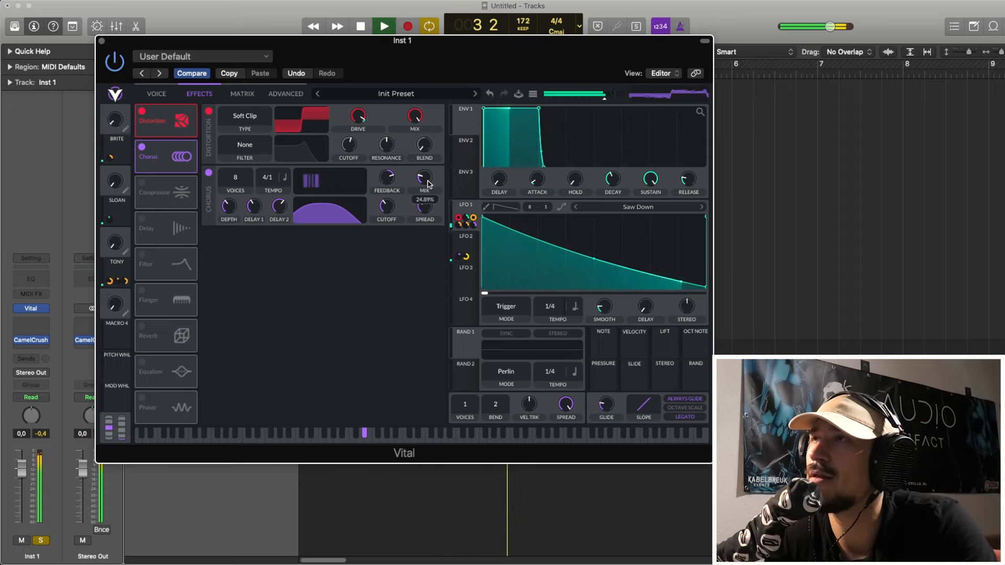
key("space")
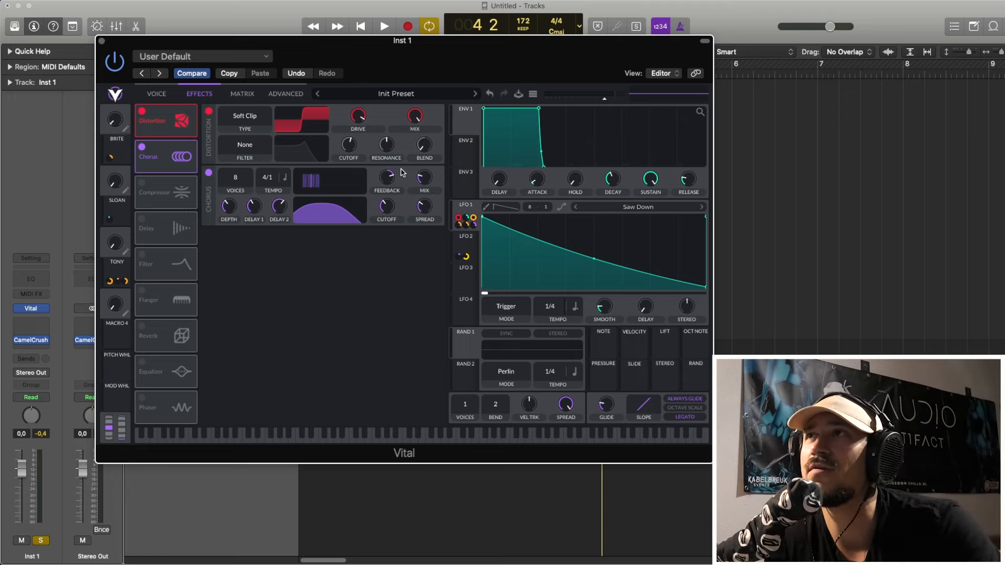
- Try a much higher Chorus mix while the loop plays, and restore the lower mix for comparison
left_click_drag(424, 183, 424, 176)
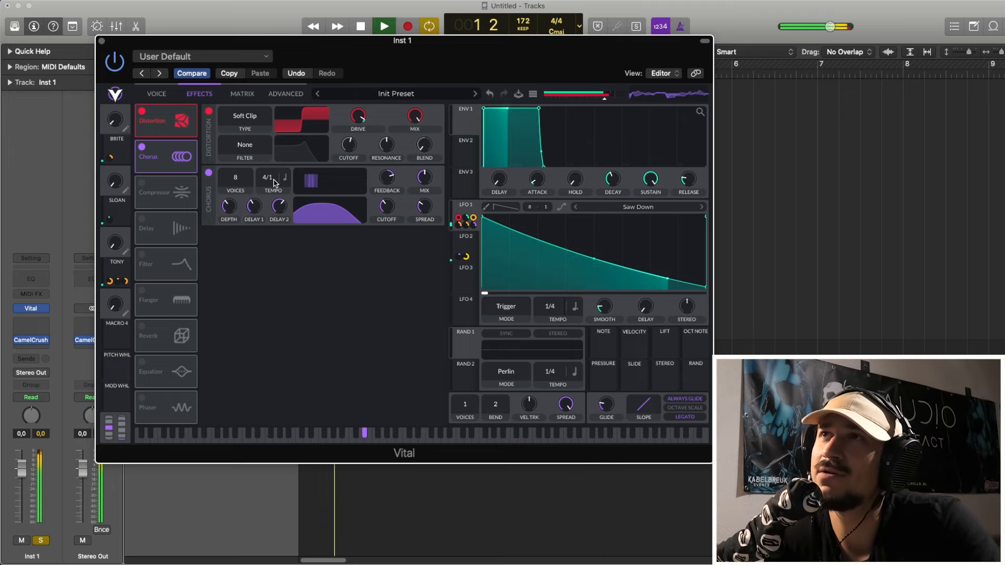
mouse_move(236, 185)
left_mouse_down()
mouse_move(236, 167)
mouse_move(241, 182)
left_mouse_up()
key("space")
key("space")
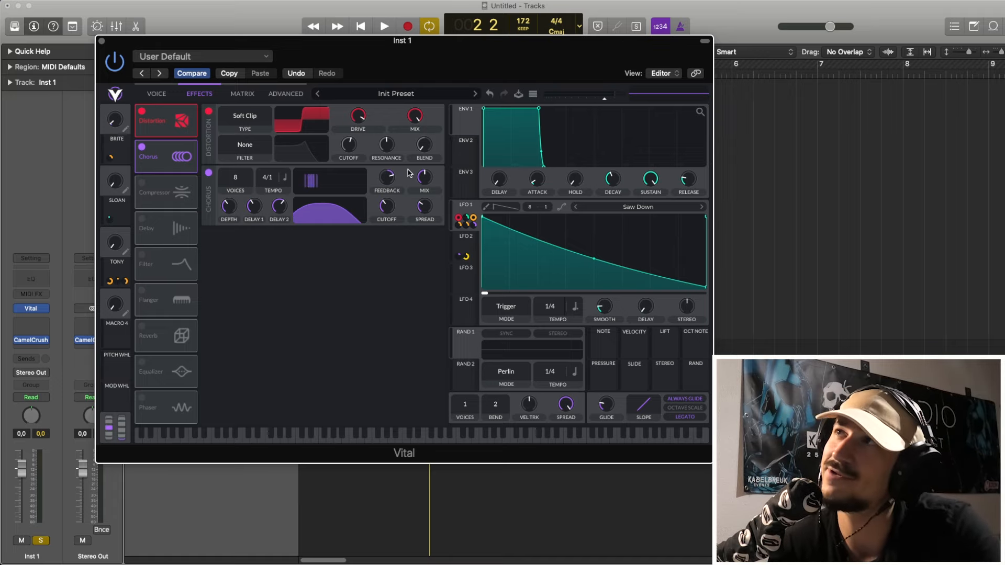
key("space")
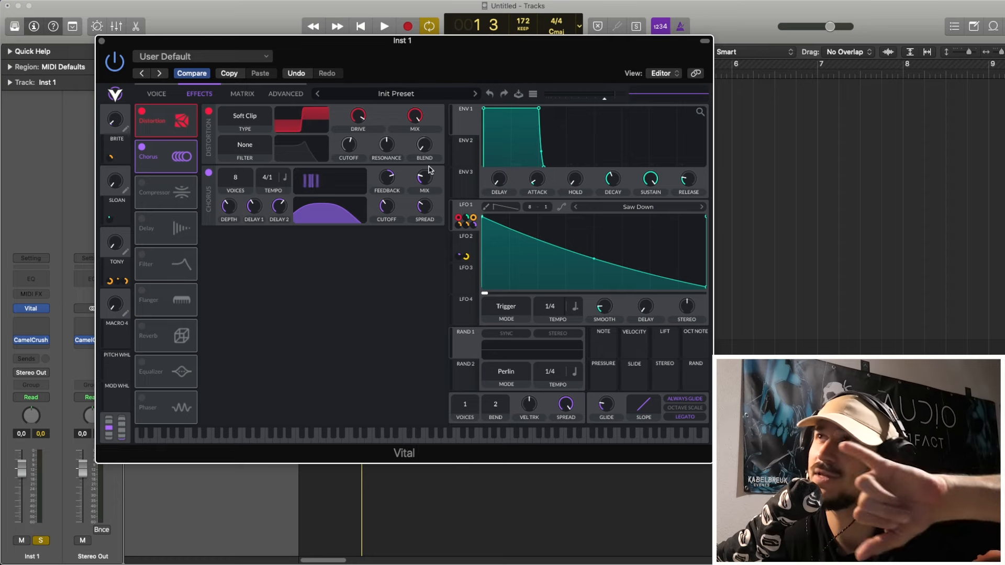
key("space")
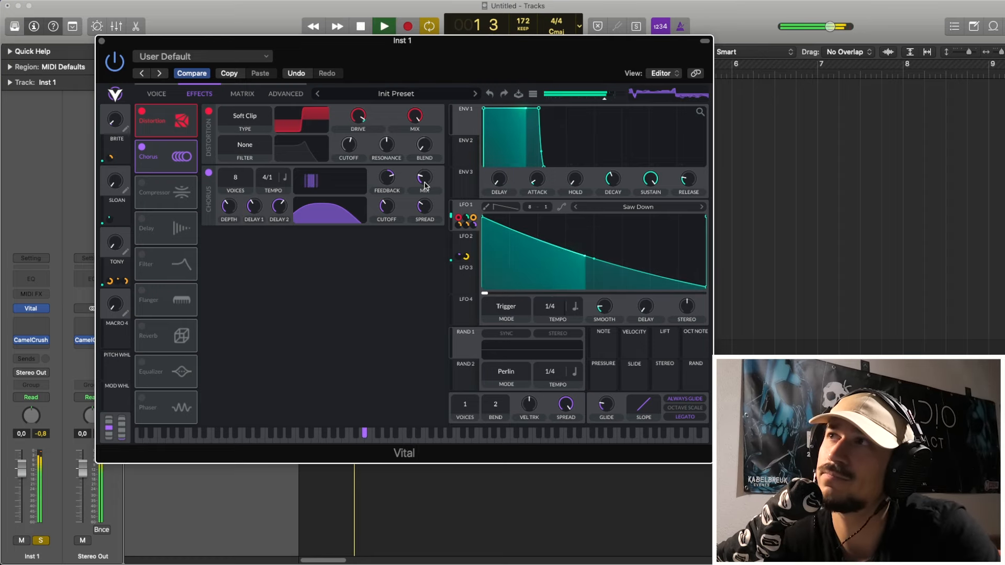
key("space")
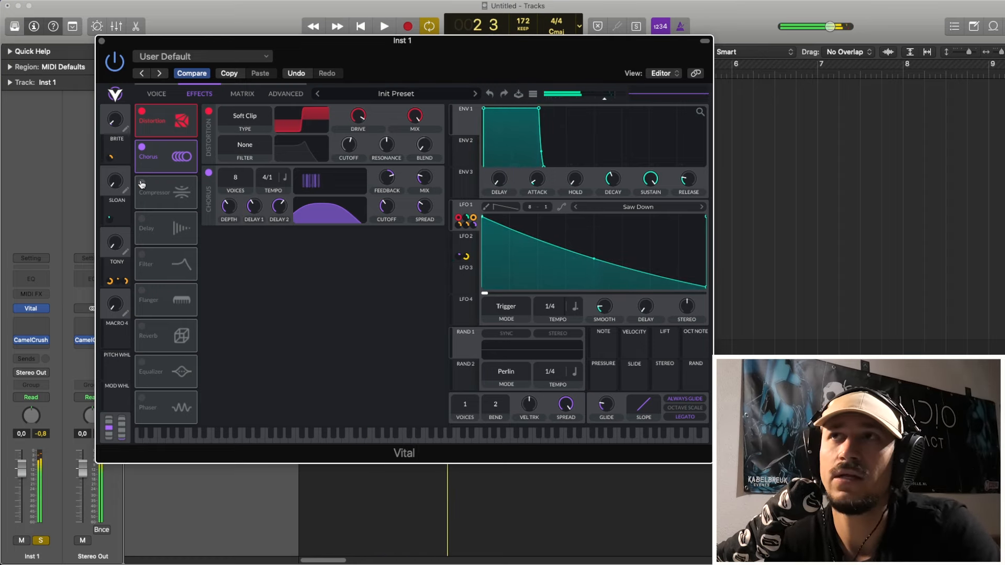
- Enable the Multiband Compressor and set LFO 1's modulation amount on its mix to 0.282 while auditioning the loop
left_click(141, 183)
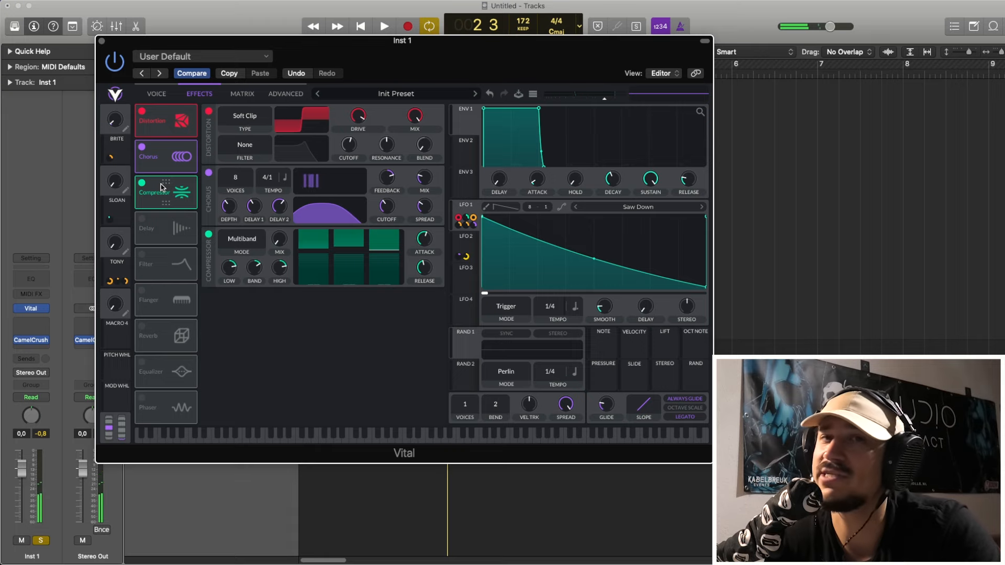
mouse_move(282, 261)
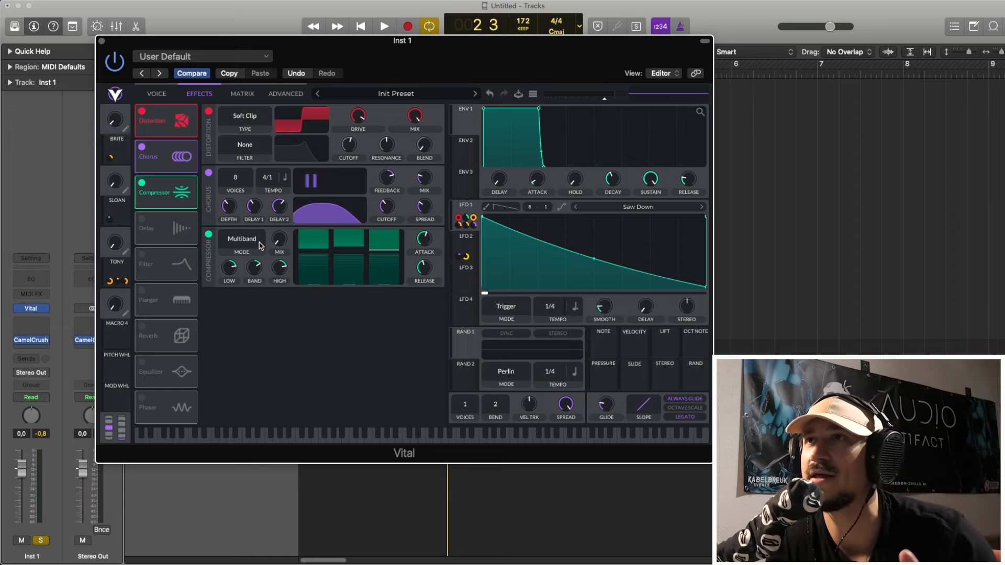
key("space")
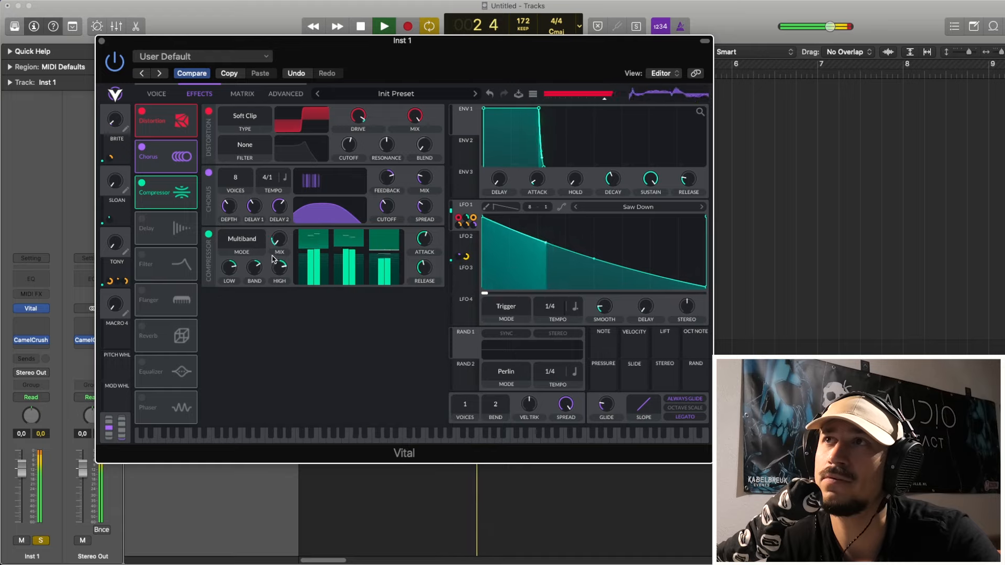
left_click_drag(281, 262, 281, 265)
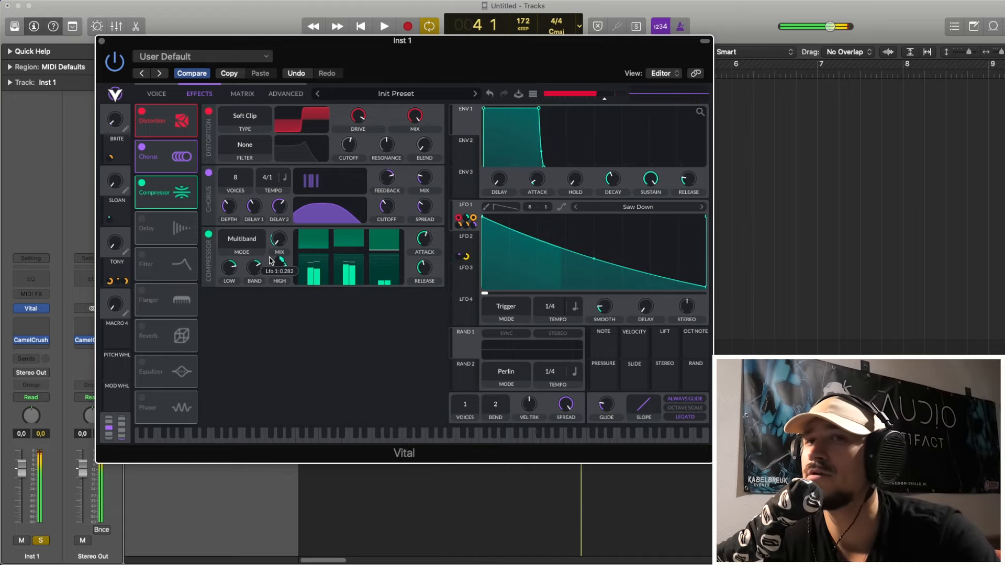
key("space")
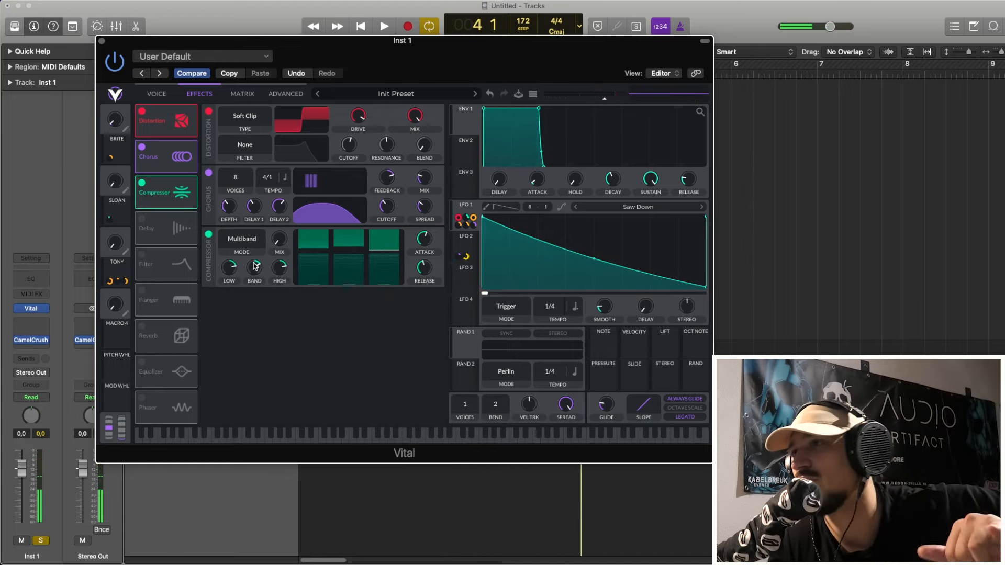
- Enable the Delay and the phaser Filter effects, and inspect the modulation on the Filter's cutoff and mix
left_click(145, 223)
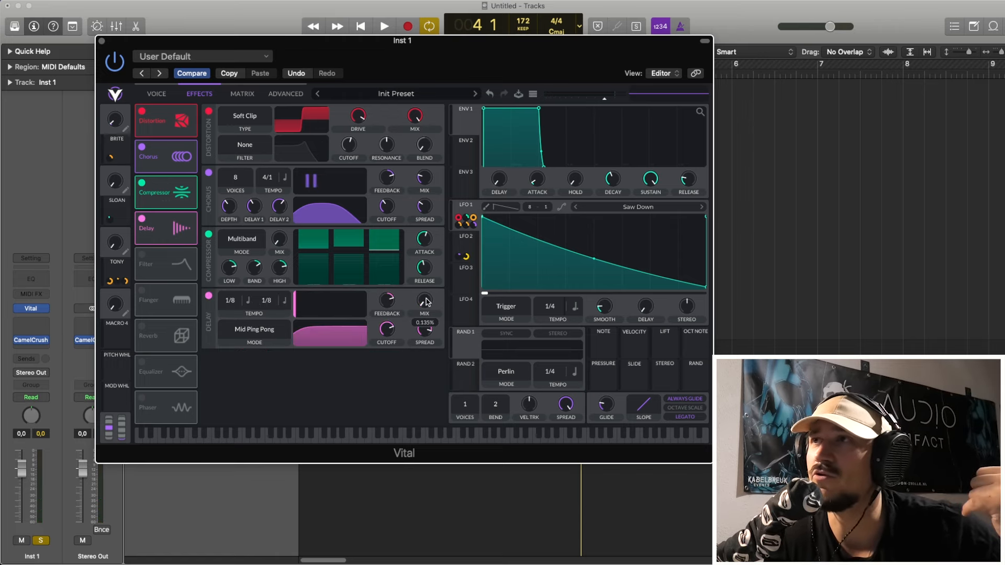
left_click(142, 255)
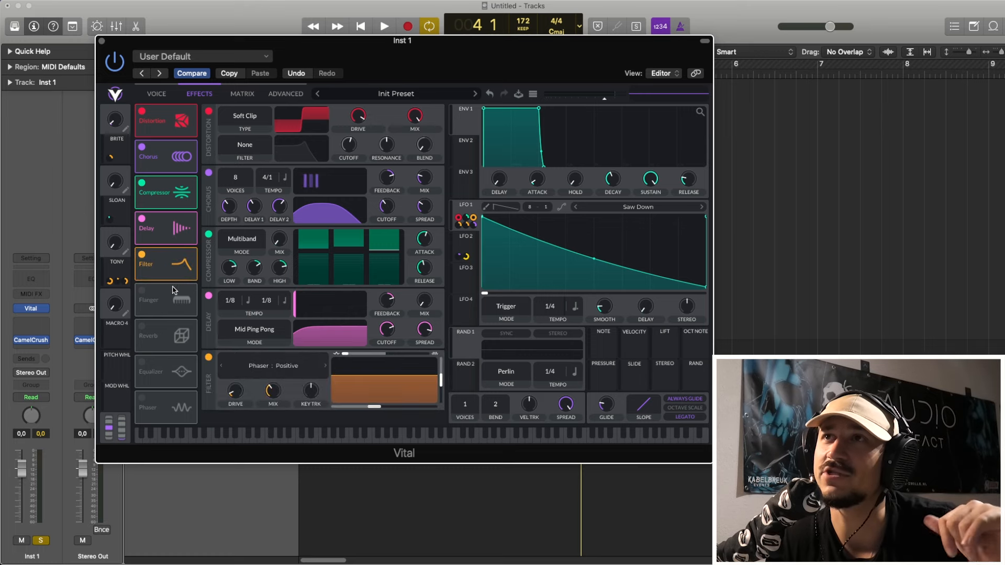
mouse_move(383, 407)
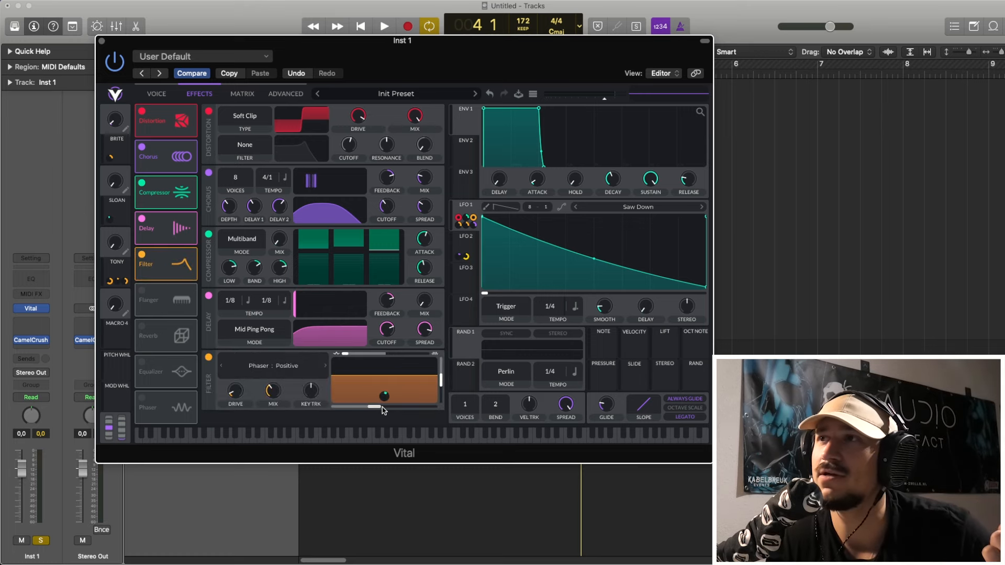
mouse_move(282, 397)
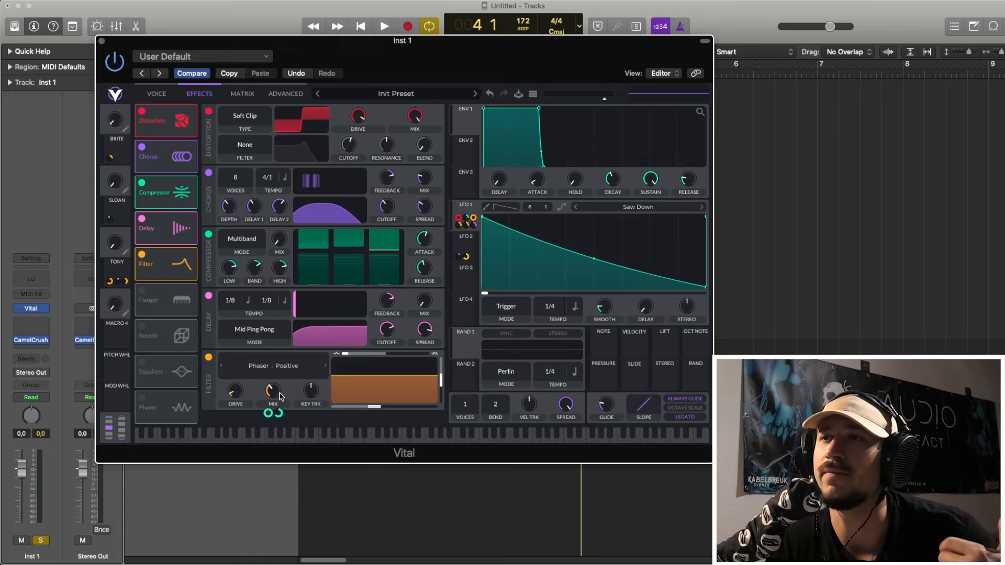
- Try the Filter effect's mix at 100% while the loop plays, and undo the change
key("space")
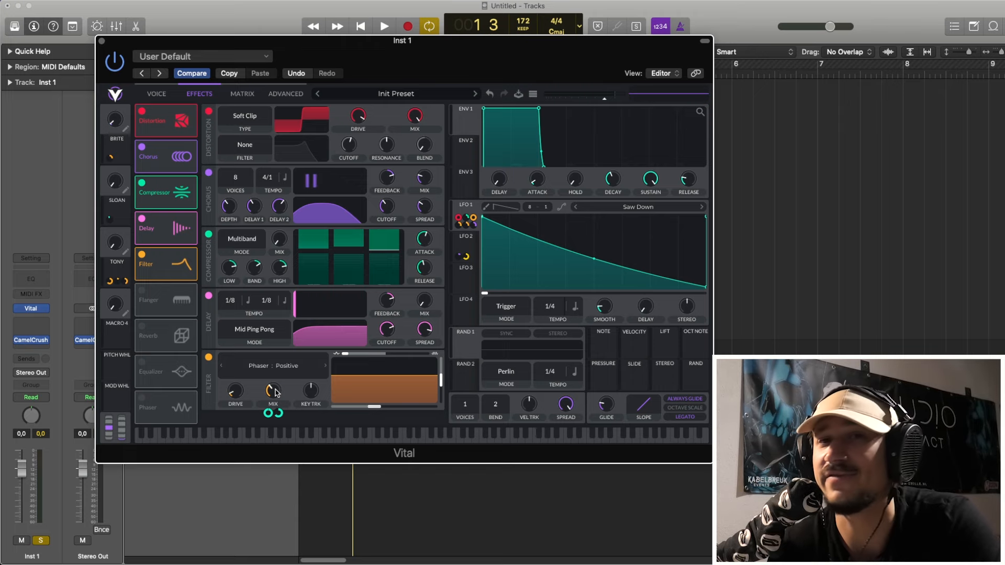
key("space")
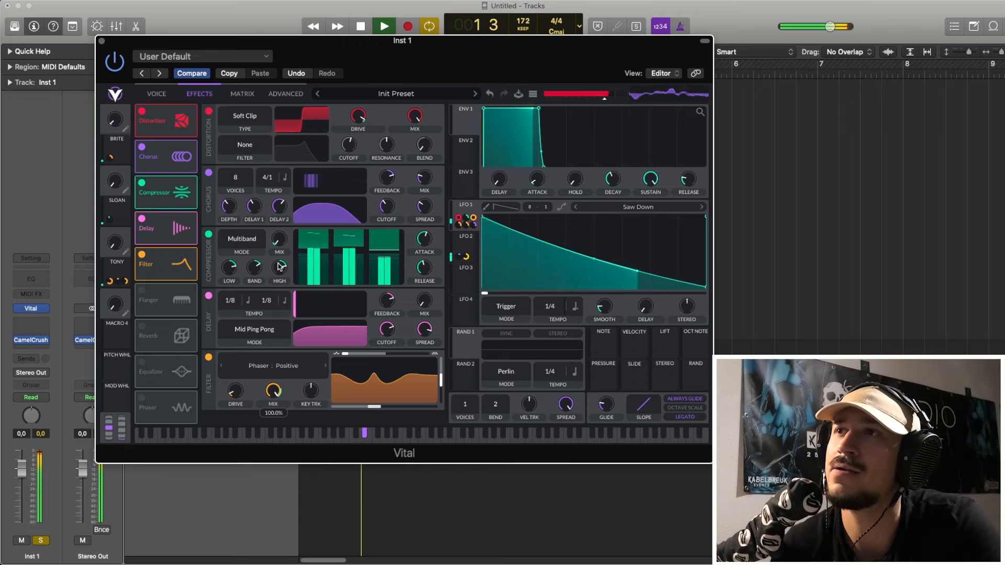
key("space")
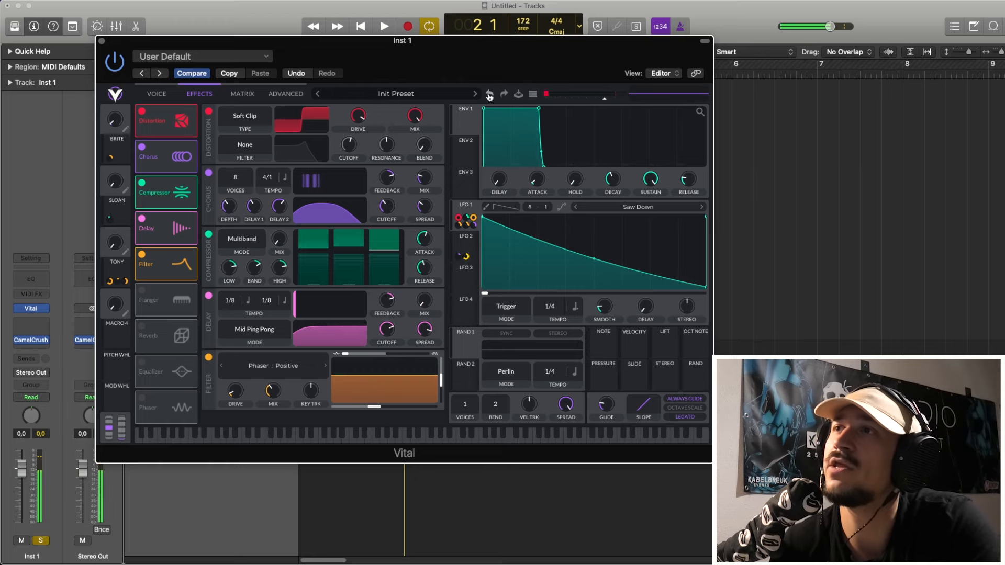
- Audition the loop with the phaser Filter enabled, watching how LFO 1 modulates the Filter's mix and response curve
key("space")
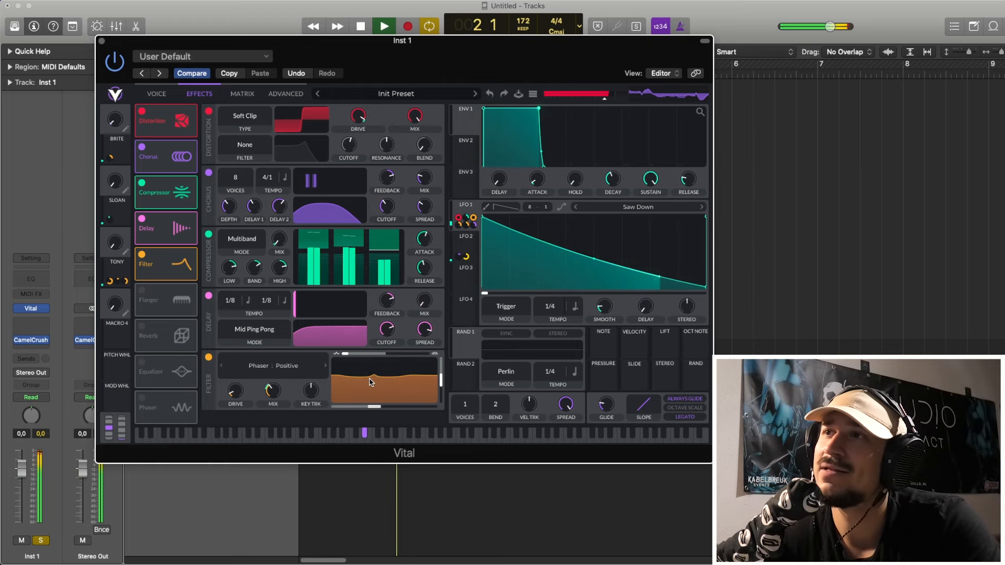
key("space")
left_click_drag(464, 218, 272, 391)
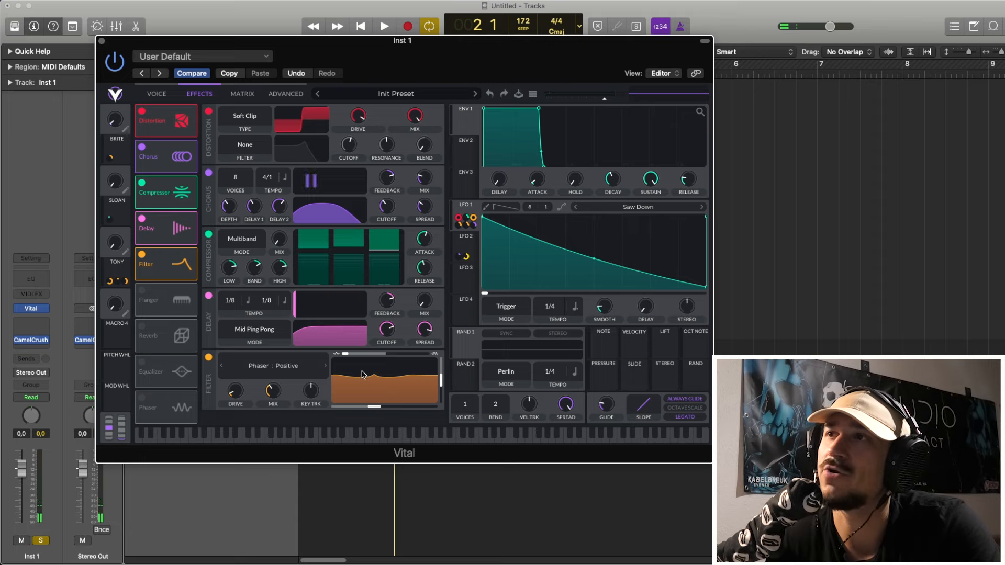
key("space")
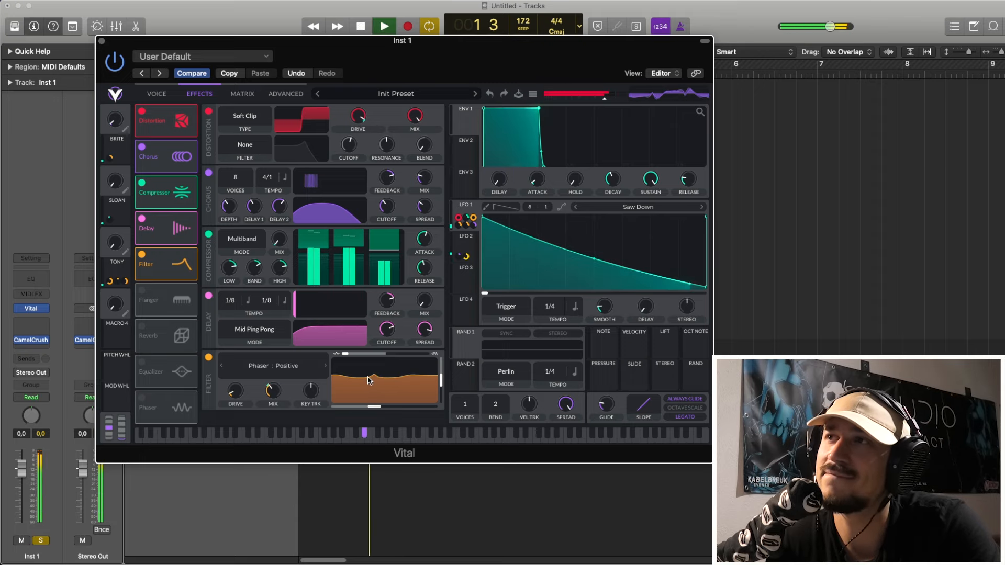
key("space")
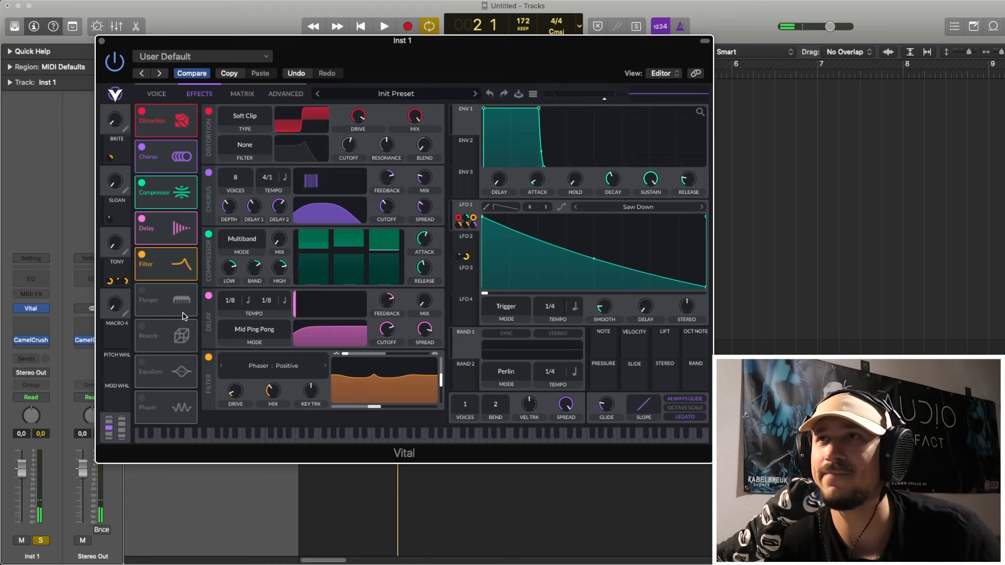
- Enable the Flanger effect and show LFO 2, which modulates its mix, while auditioning the loop
left_click(149, 289)
scroll(394, 366, "down", 3)
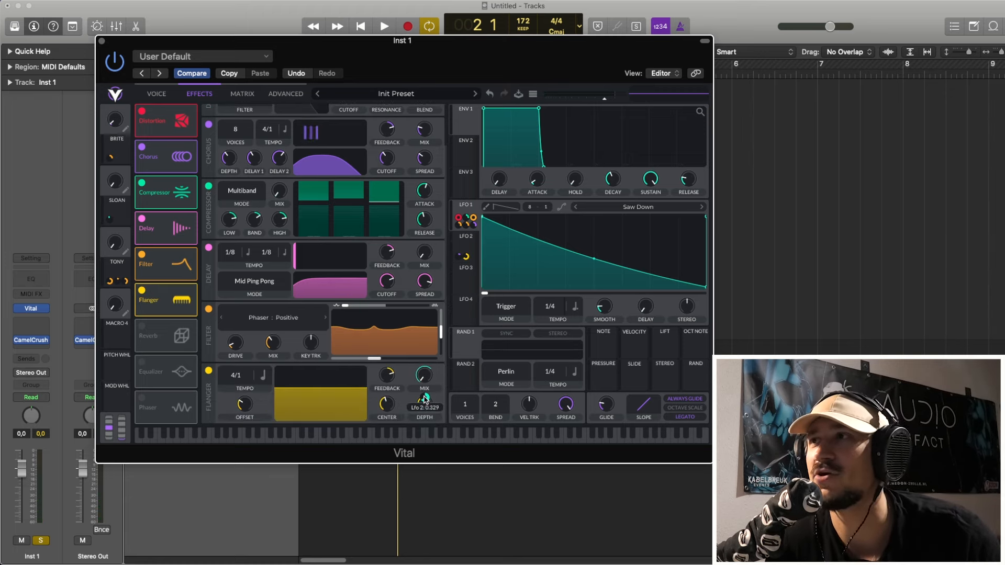
left_click(464, 240)
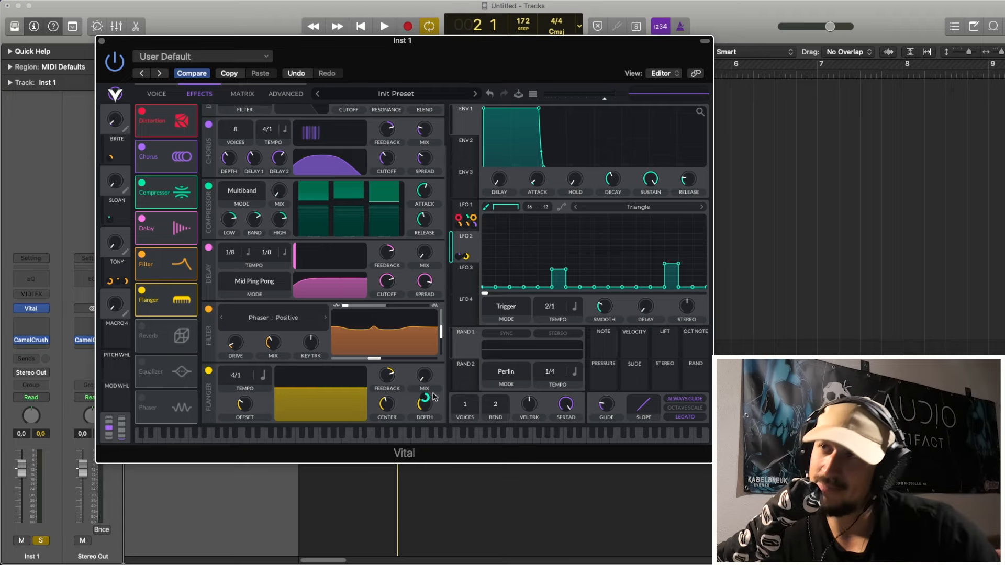
key("space")
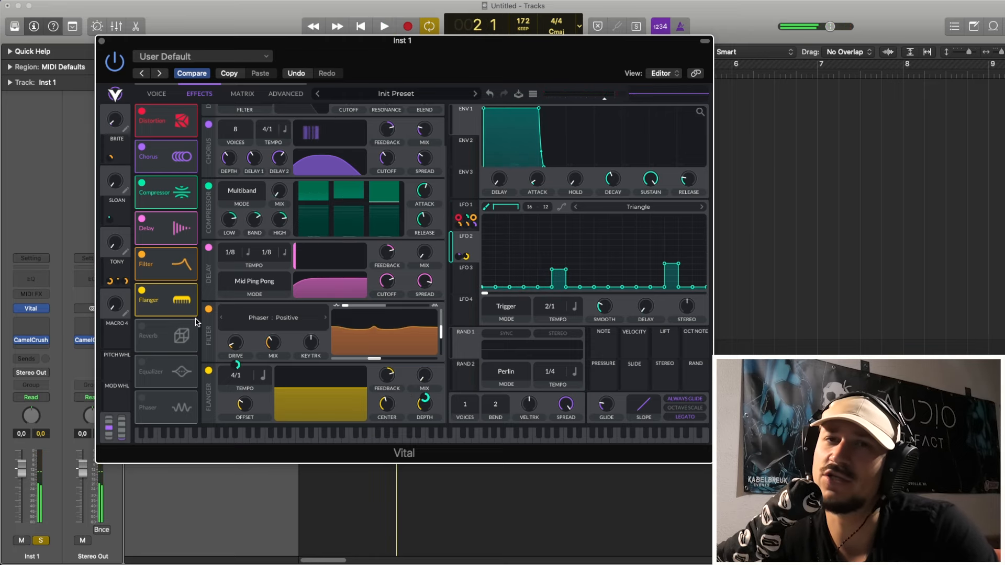
- Enable the Reverb effect and check its mix amount
left_click(143, 328)
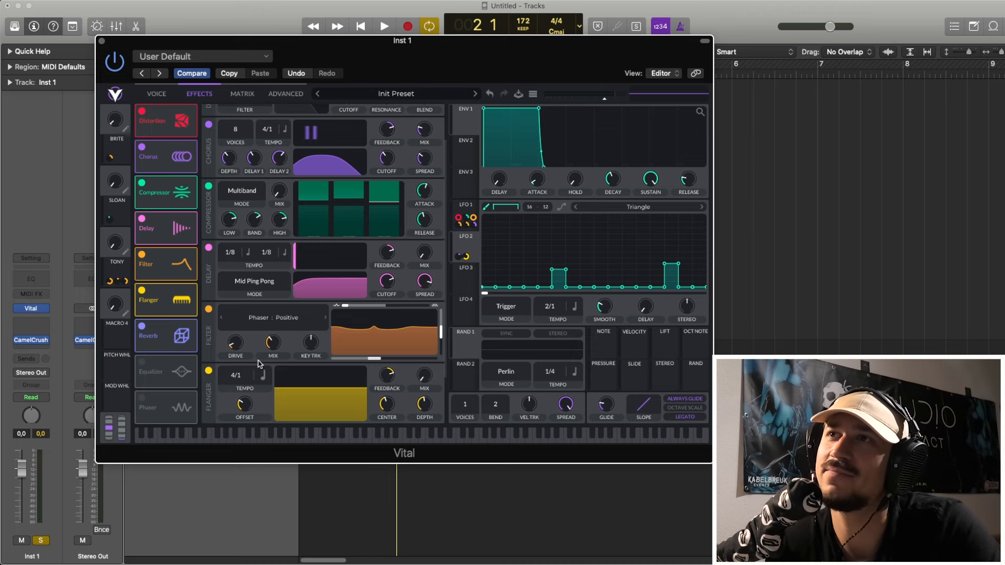
scroll(236, 356, "down", 3)
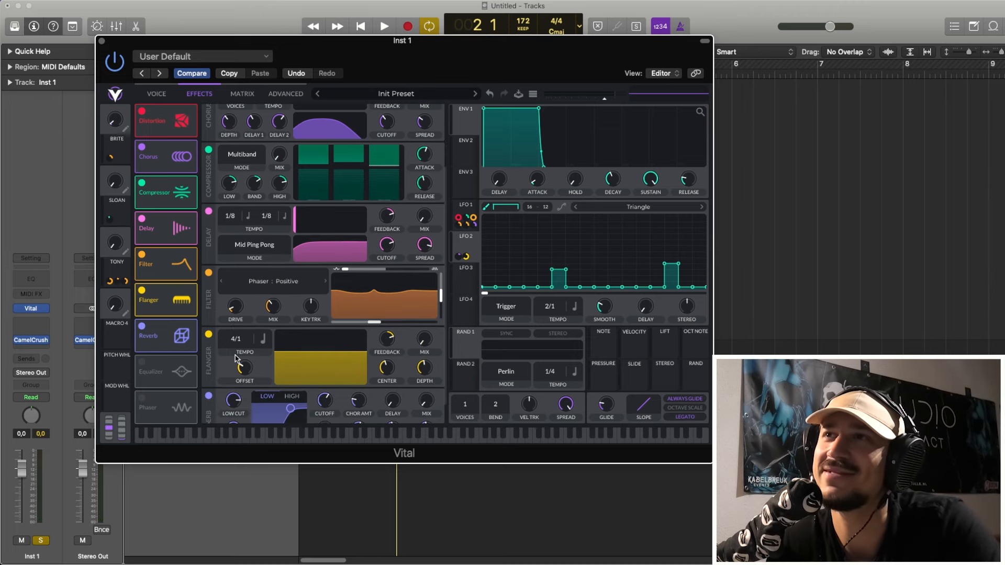
scroll(237, 358, "down", 2)
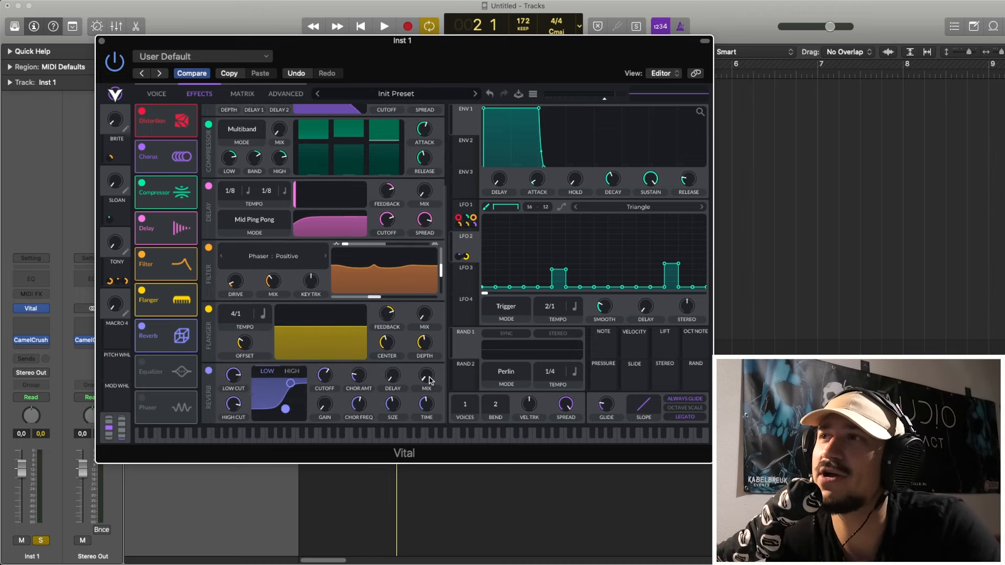
mouse_move(429, 381)
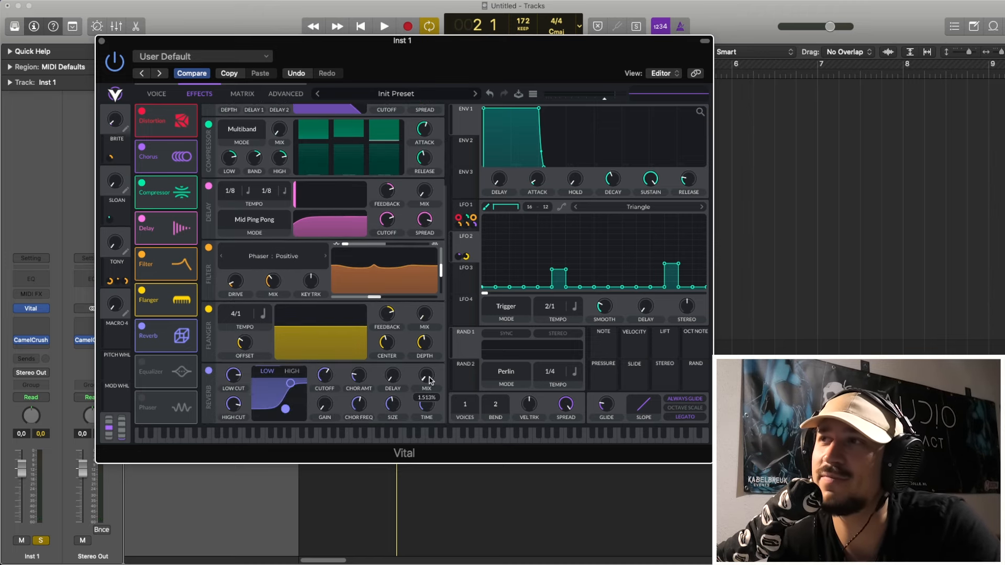
- Enable the Equalizer effect and audition the loop through its high band
left_click(142, 361)
scroll(394, 305, "down", 4)
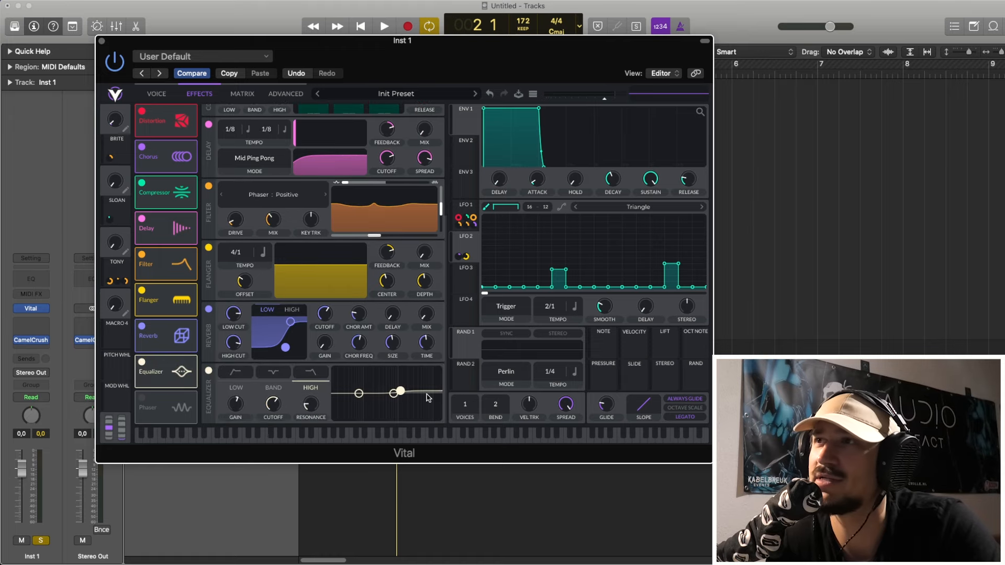
key("space")
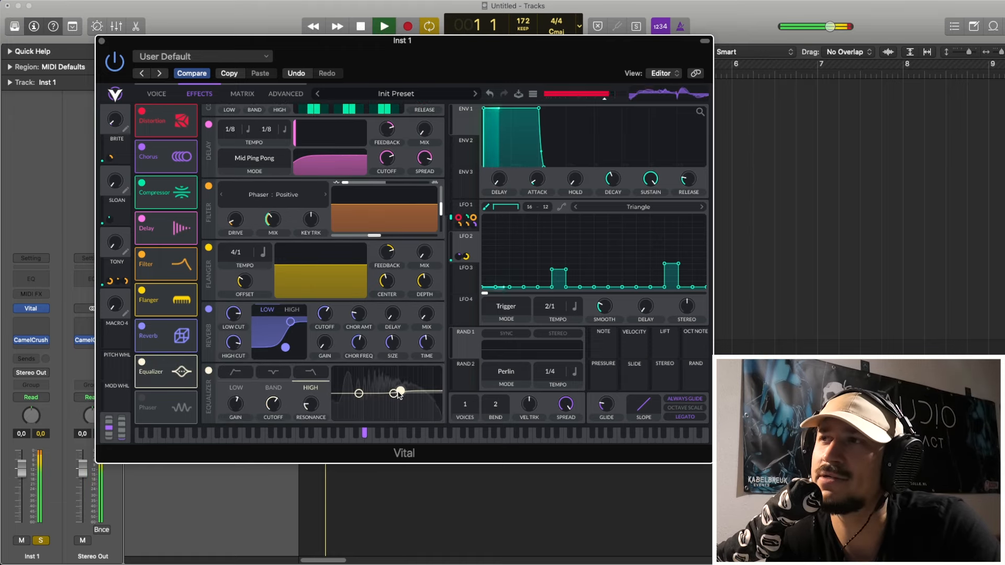
key("space")
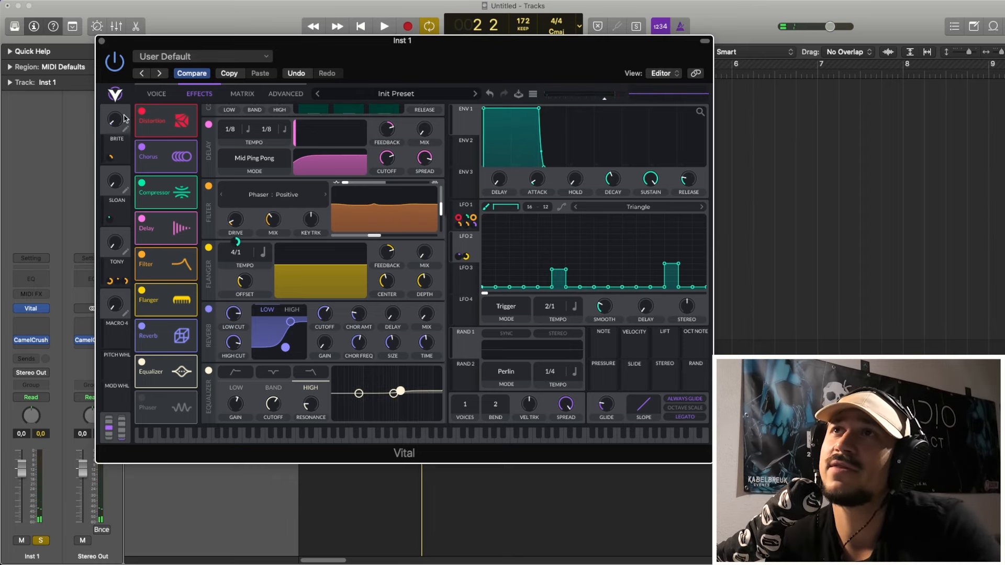
- Return to the oscillator page and audition the BRITE macro by sweeping it while the loop plays
left_click(152, 96)
mouse_move(112, 123)
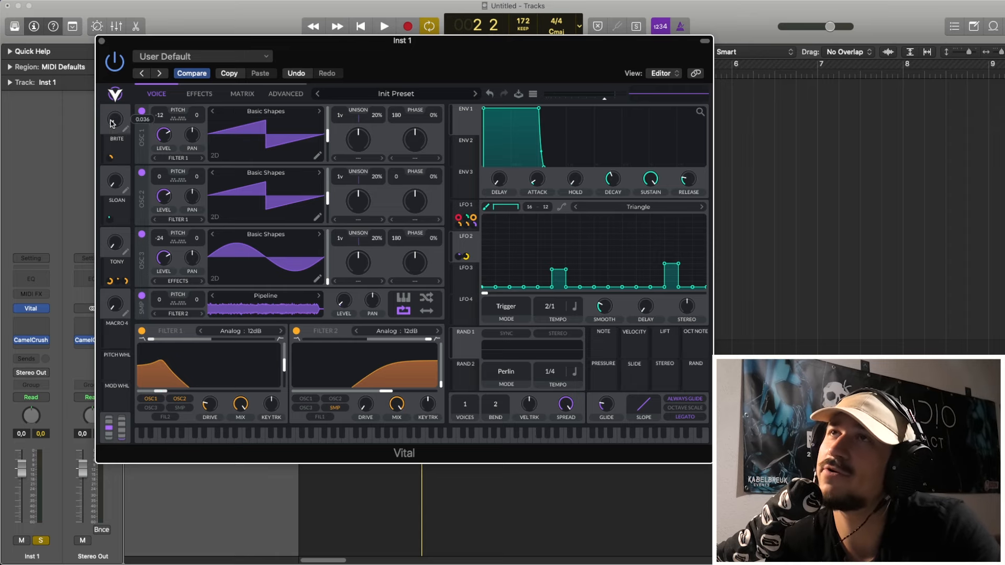
key("space")
mouse_move(111, 124)
left_mouse_down()
mouse_move(120, 70)
mouse_move(125, 135)
left_mouse_up()
key("space")
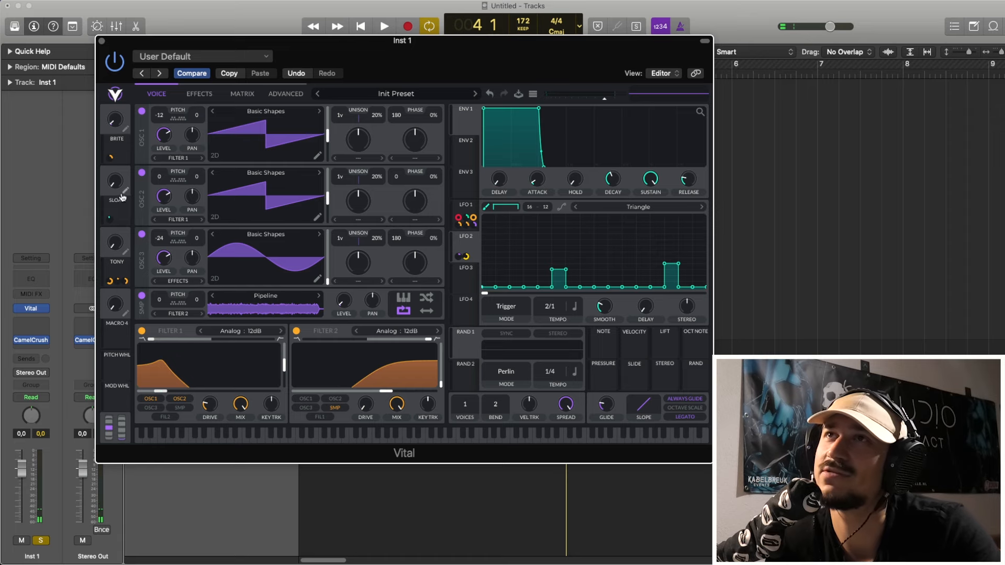
- Show LFO 1, audition the SLOAN macro at maximum with Inst 1 soloed and unsoloed, and return the macro to zero
left_click(465, 212)
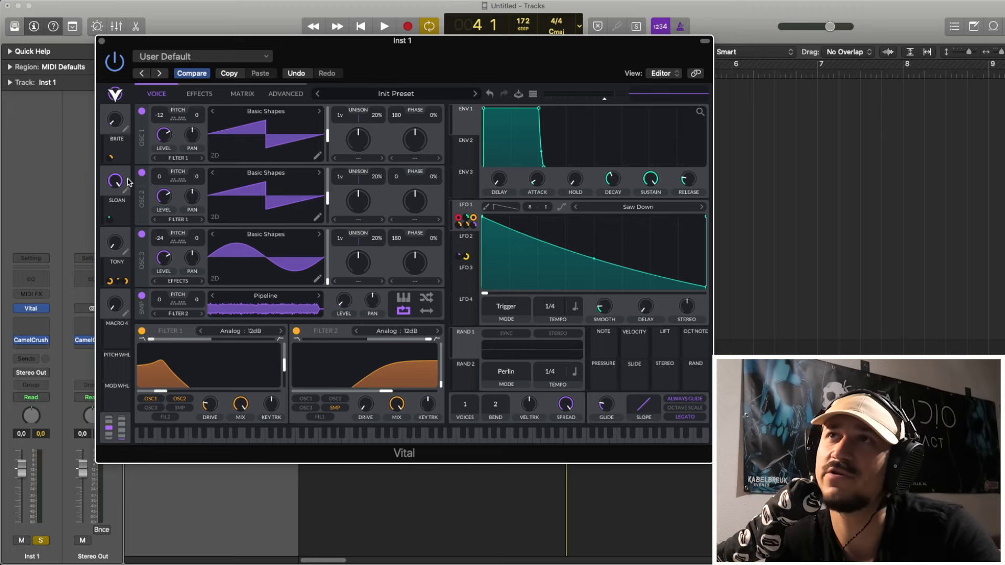
key("space")
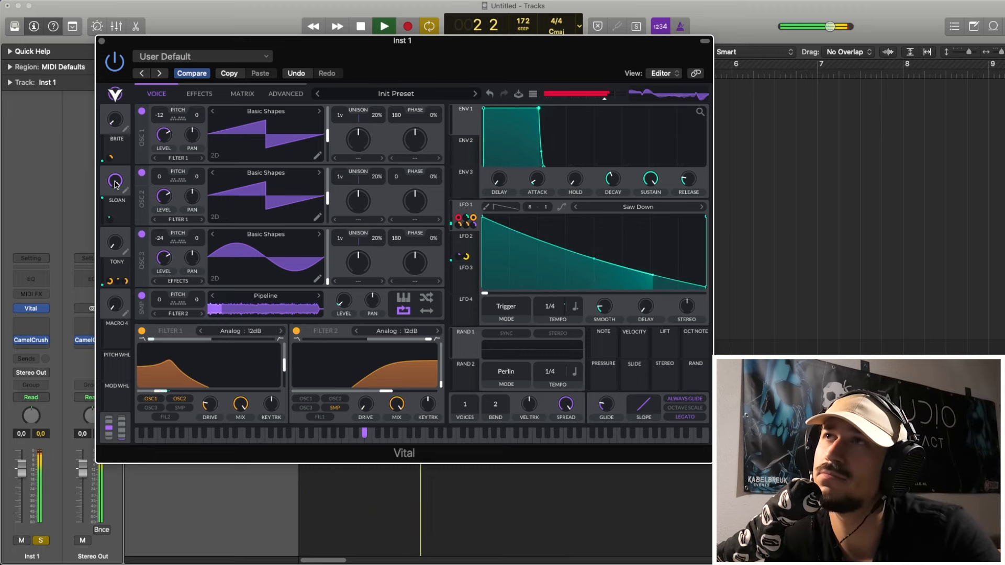
key("space")
left_click(41, 541)
key("space")
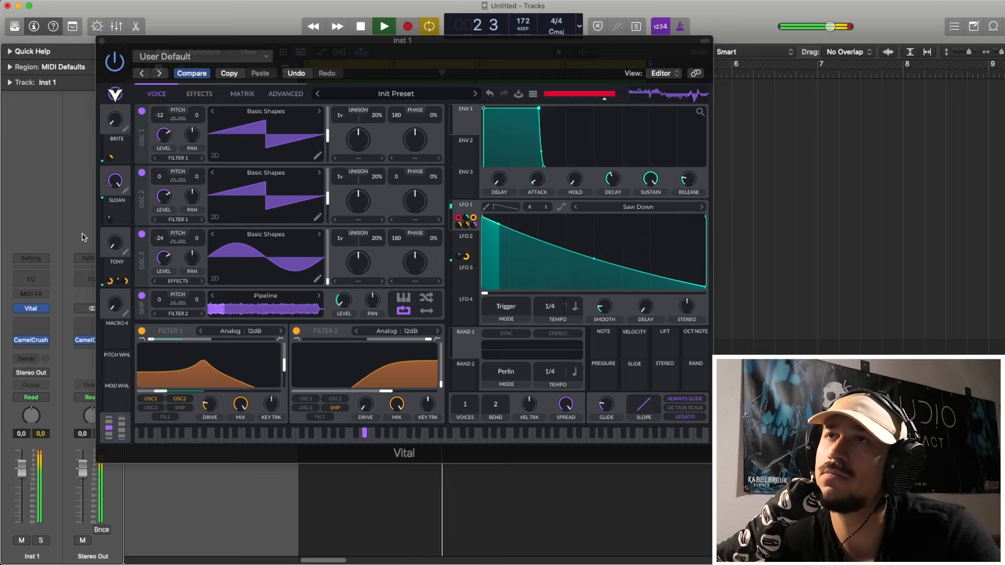
key("space")
left_click_drag(117, 182, 122, 333)
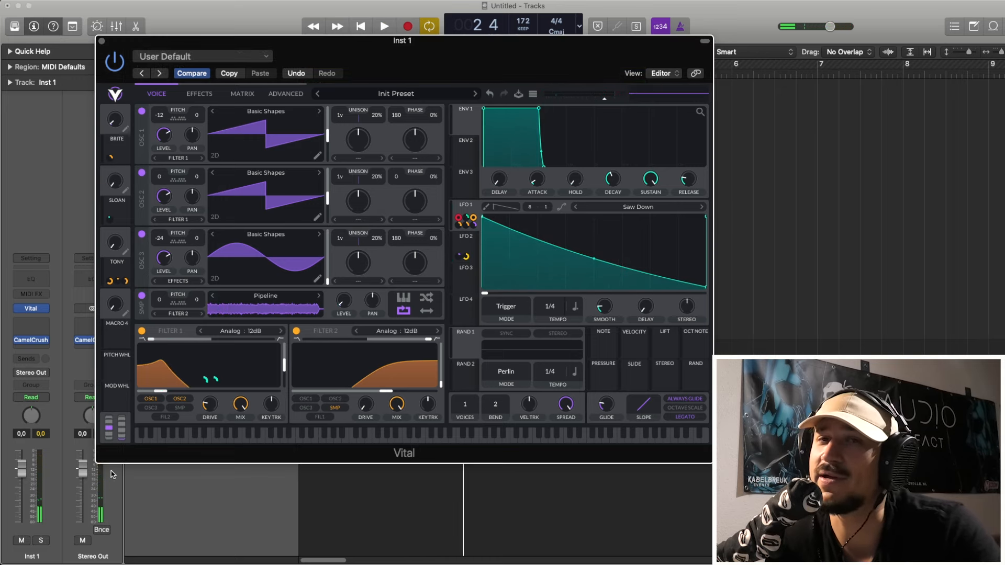
- Audition the TONY macro at maximum with the drums, reset it to 0, and solo Inst 1 again
key("space")
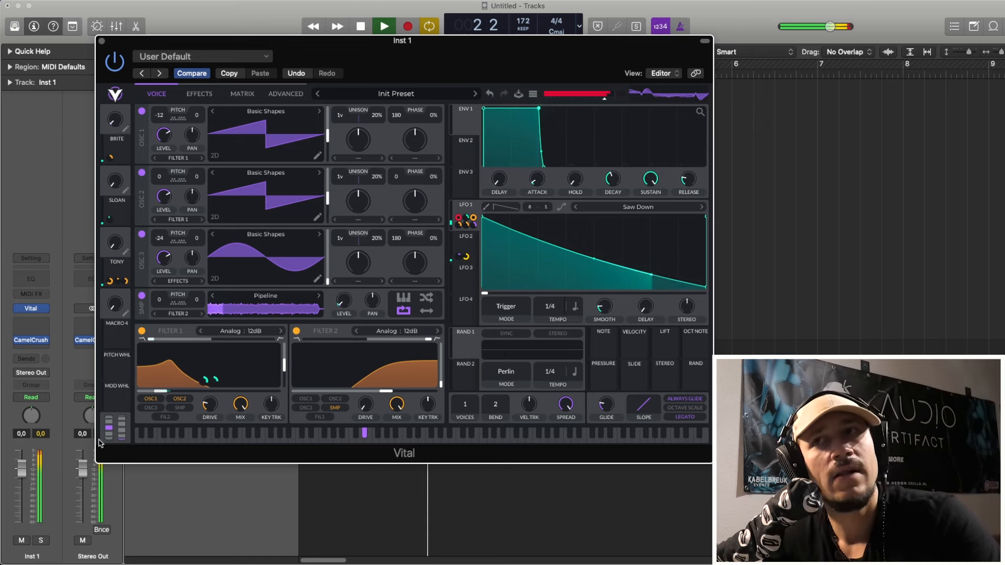
key("space")
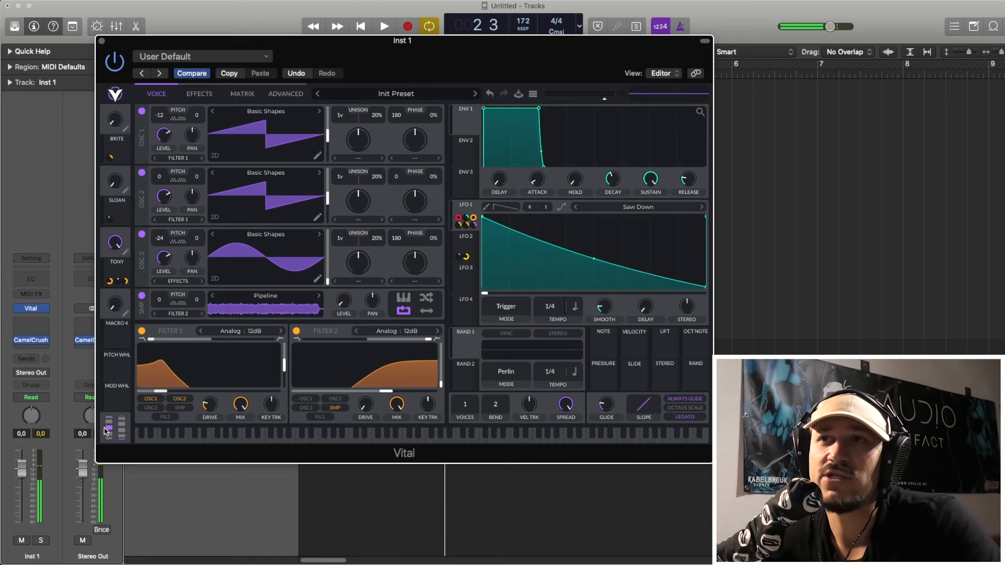
key("space")
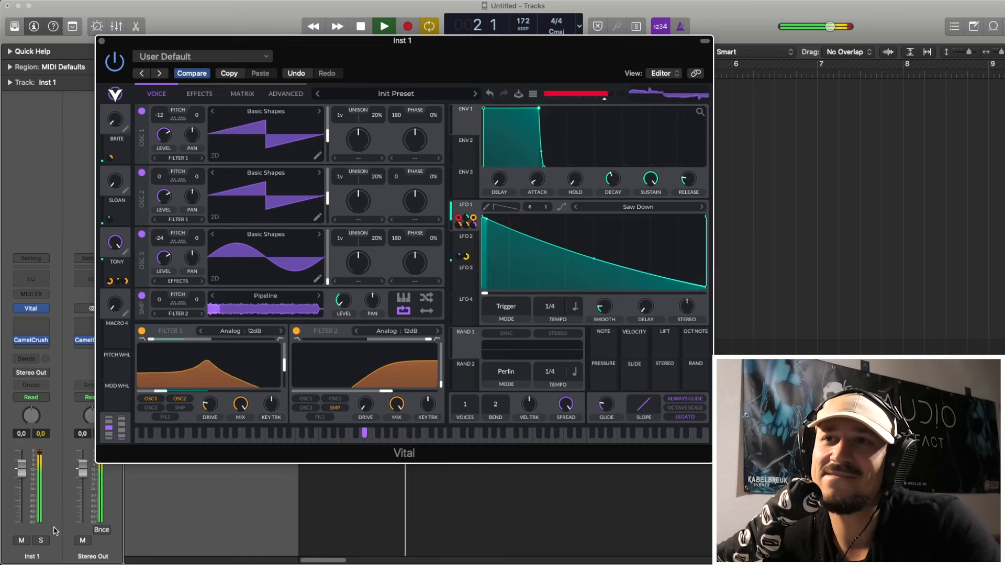
key("space")
left_click(41, 540)
left_click(103, 340)
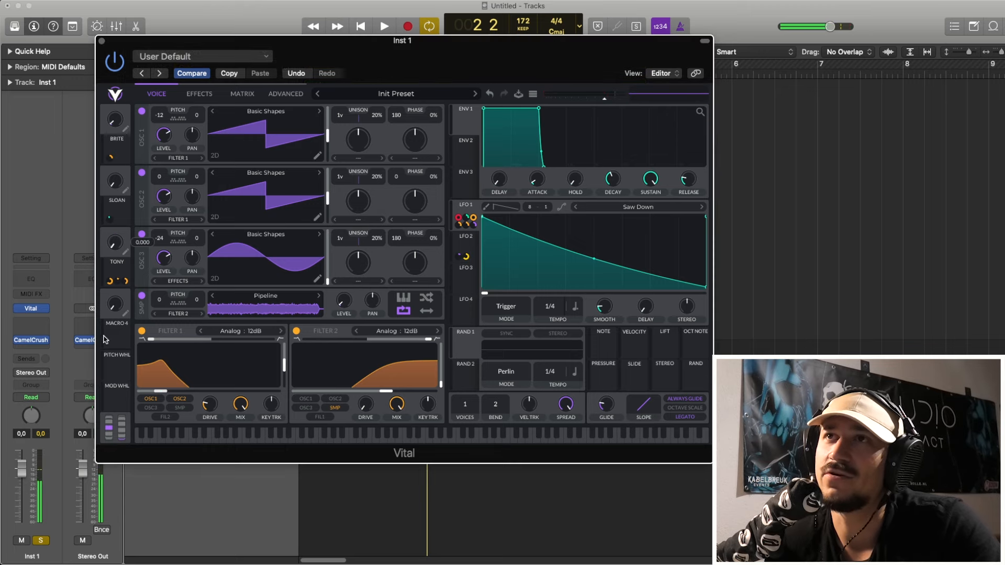
- Raise the TONY macro to maximum while the soloed bass loop plays
key("space")
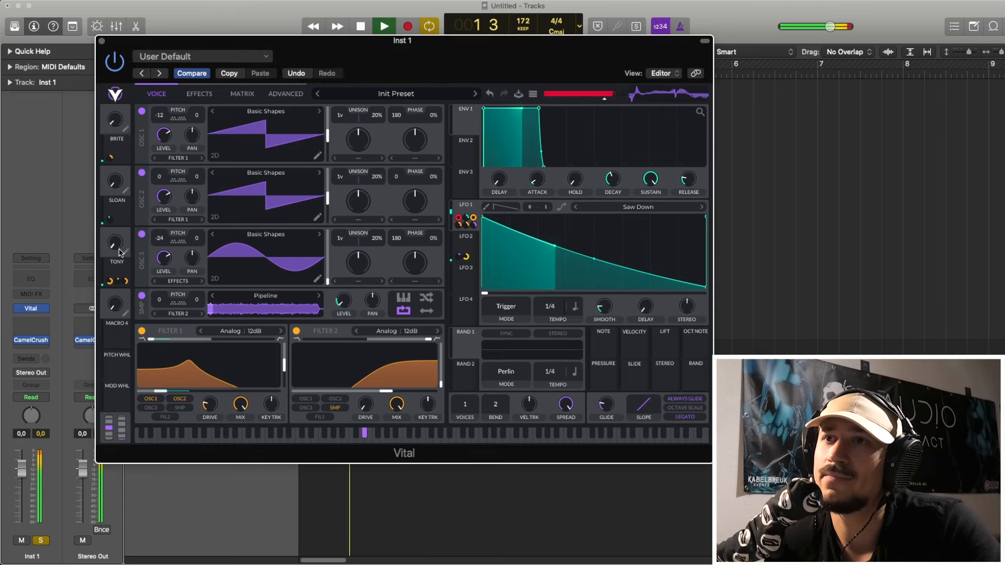
left_click_drag(120, 253, 116, 96)
key("space")
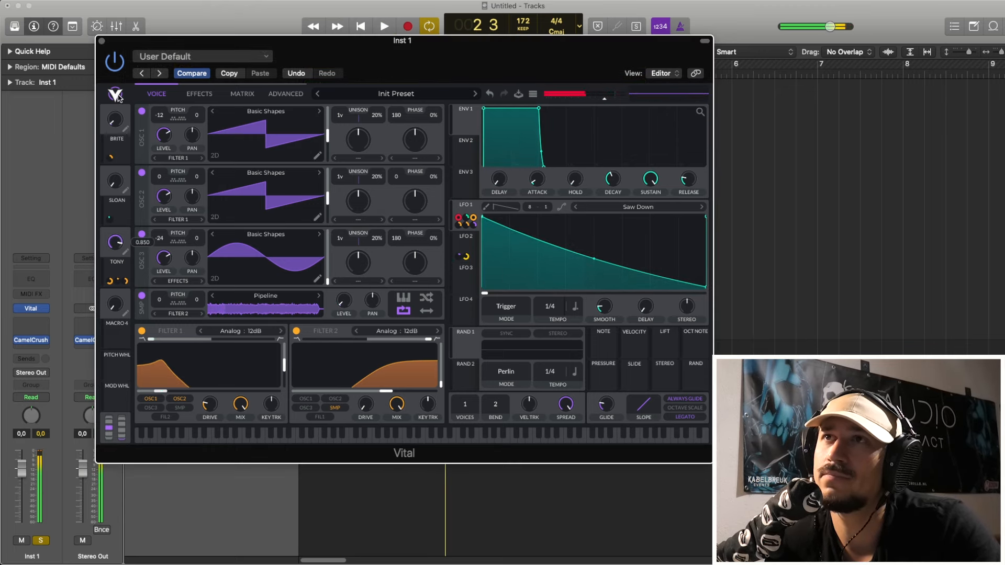
key("space")
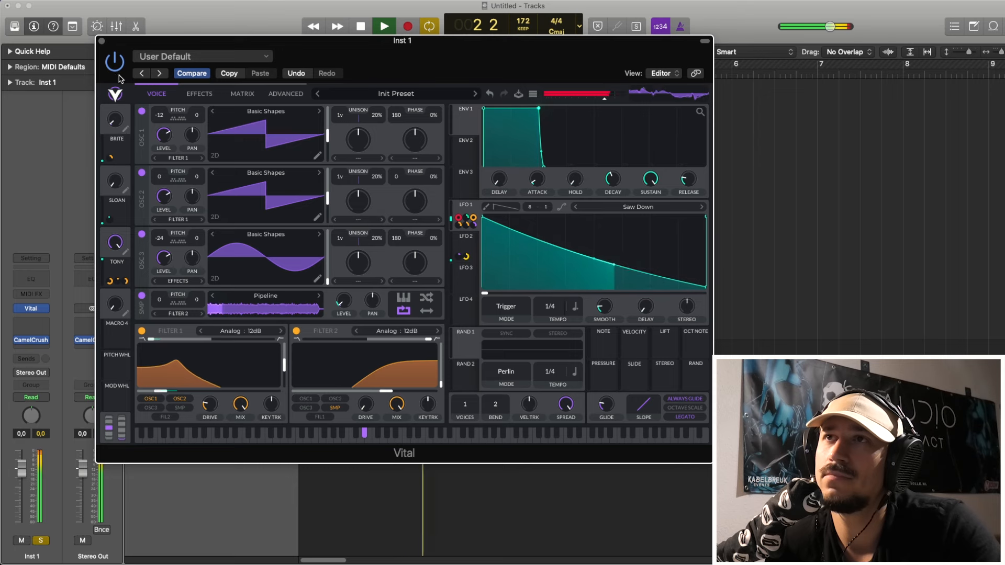
key("space")
- Inspect the TONY macro's modulation of the Filter effect's drive and cutoff, and audition the loop with the macro reset to 0
left_click(199, 94)
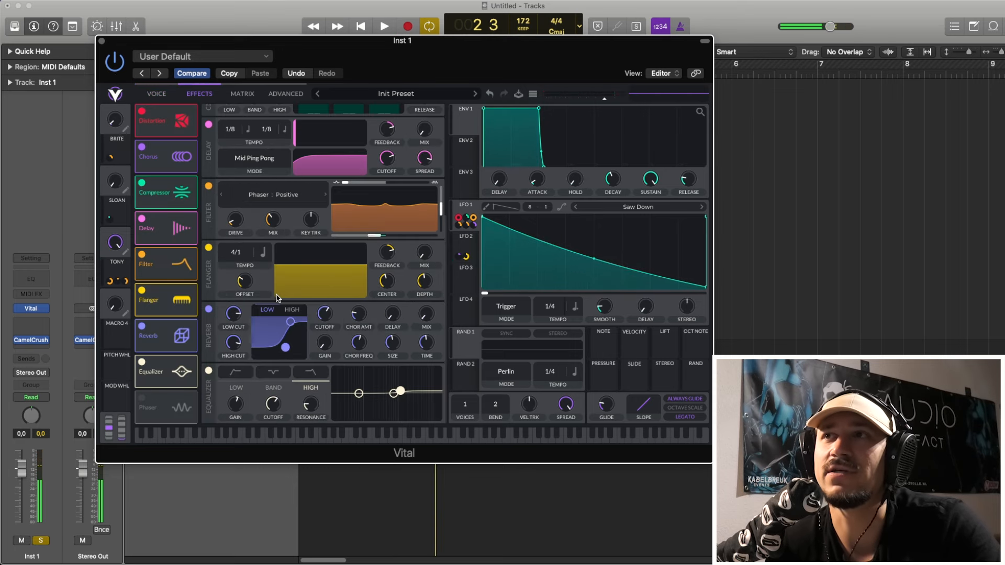
scroll(249, 228, "up", 1)
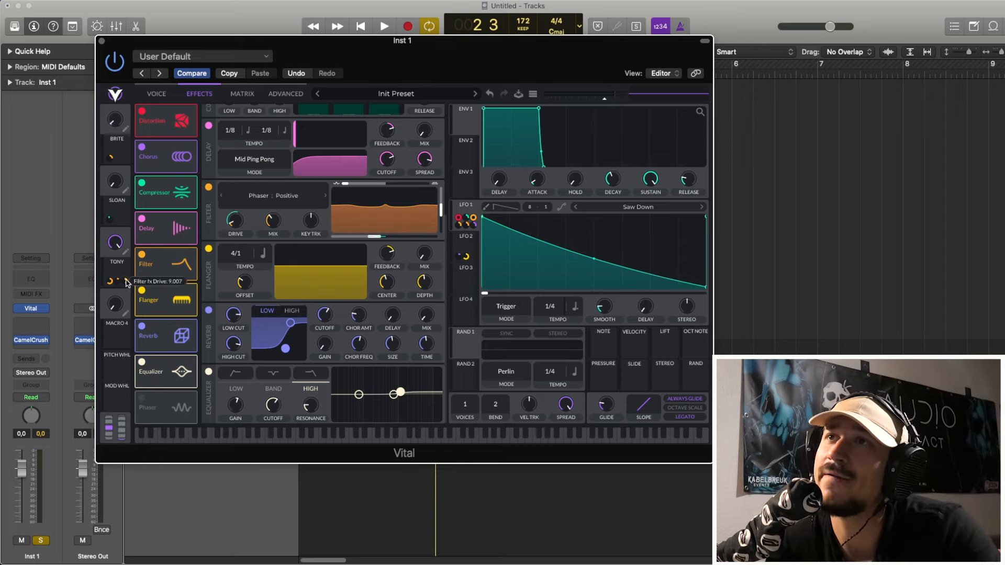
left_click_drag(112, 243, 115, 302)
key("space")
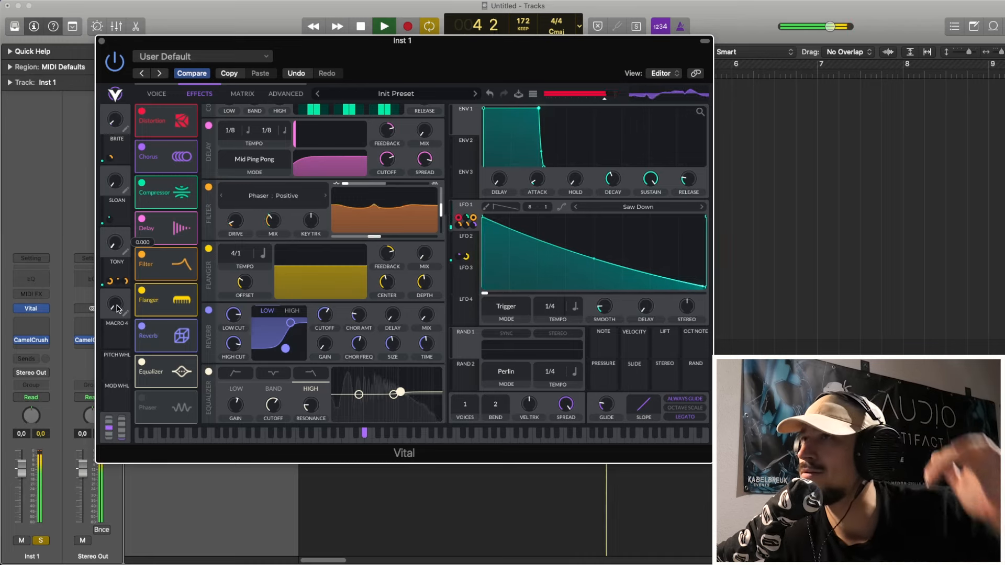
key("space")
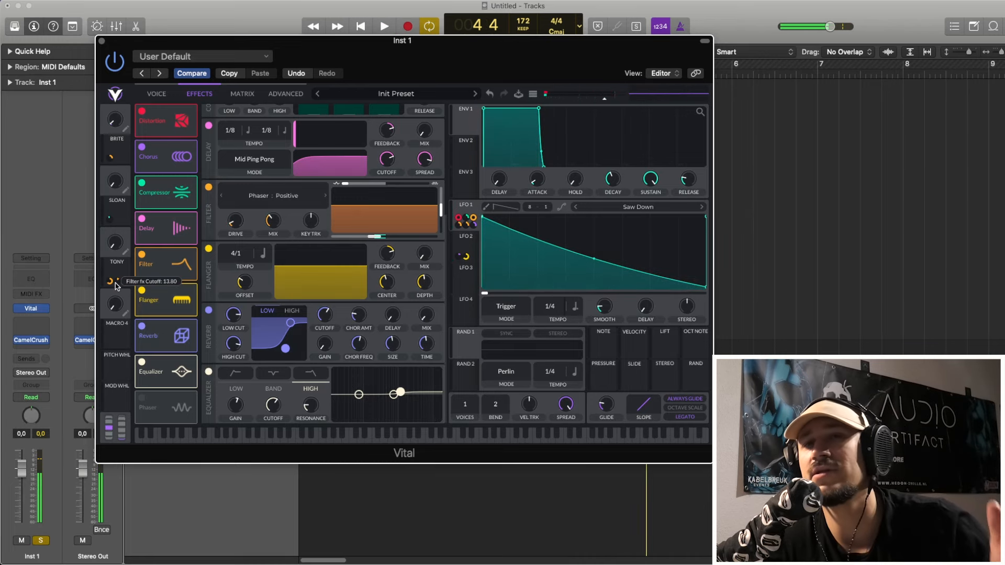
mouse_move(126, 283)
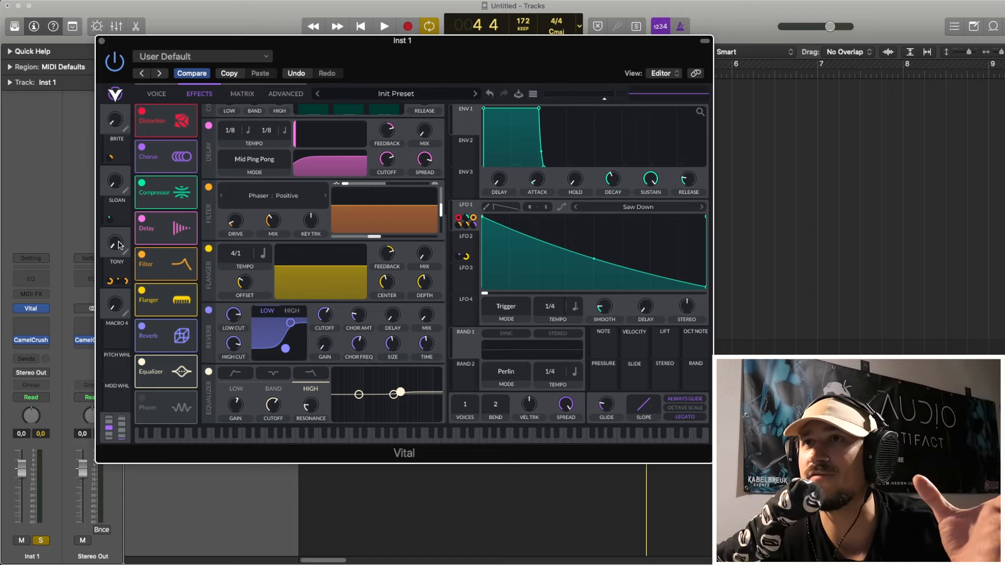
left_click_drag(118, 246, 119, 263)
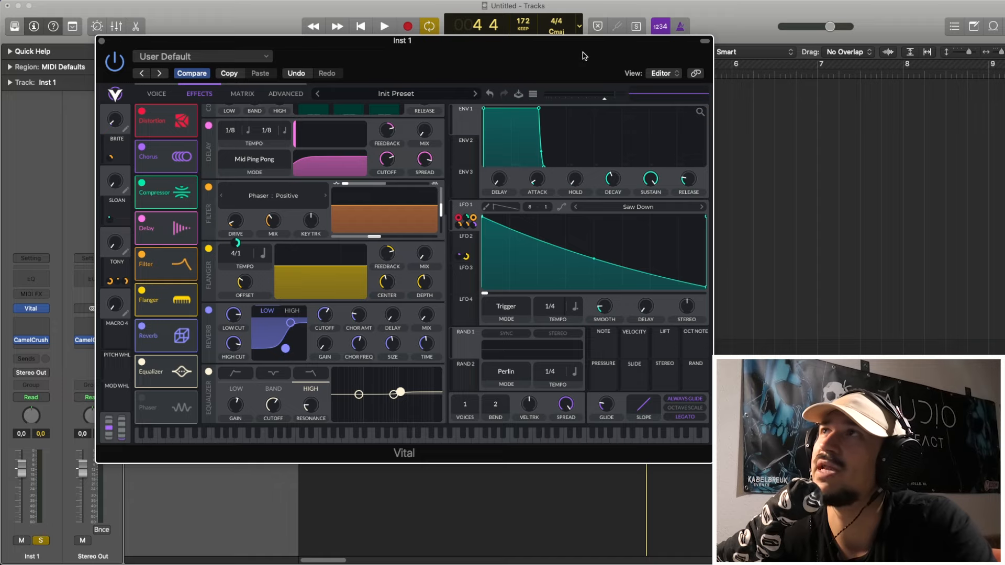
- Save the patch as a preset named "Dark March" and close the Vital window from the oscillator page
left_click(534, 95)
left_click(549, 123)
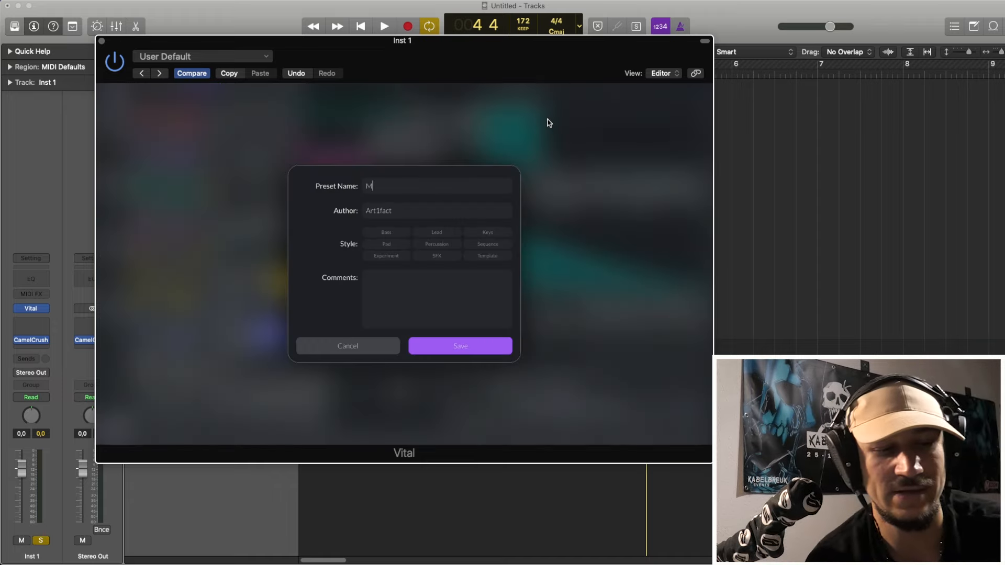
type("Dark March")
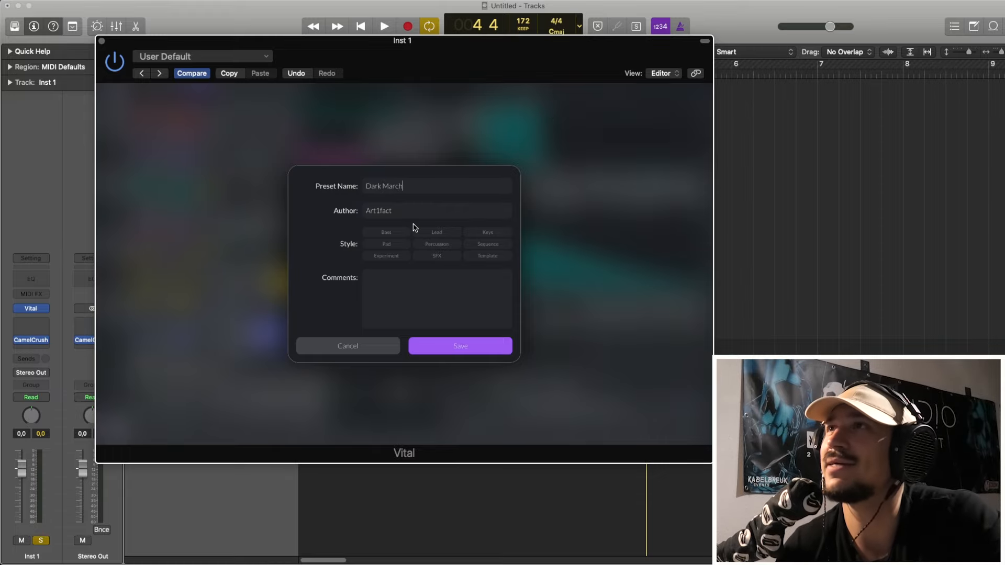
left_click(481, 346)
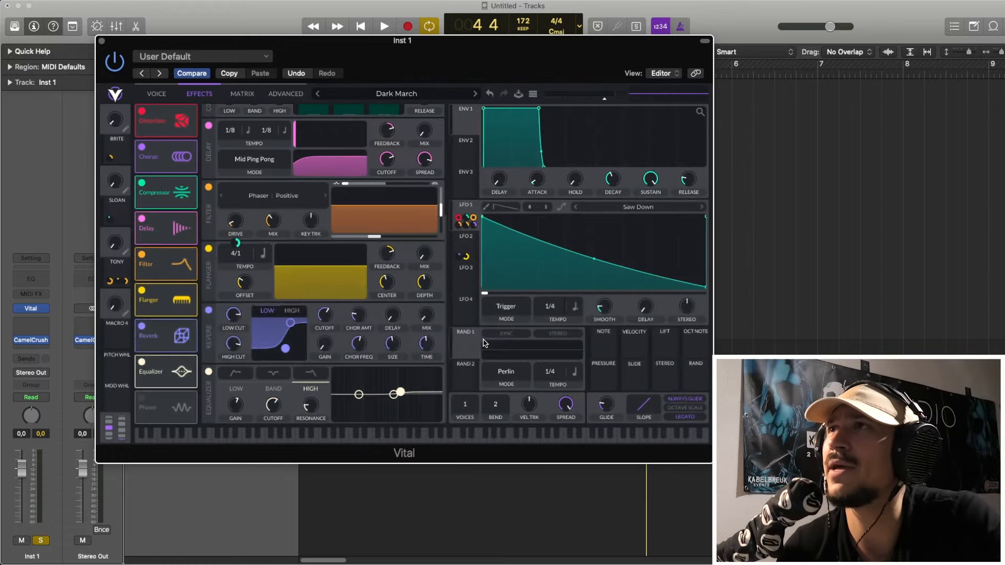
left_click(156, 93)
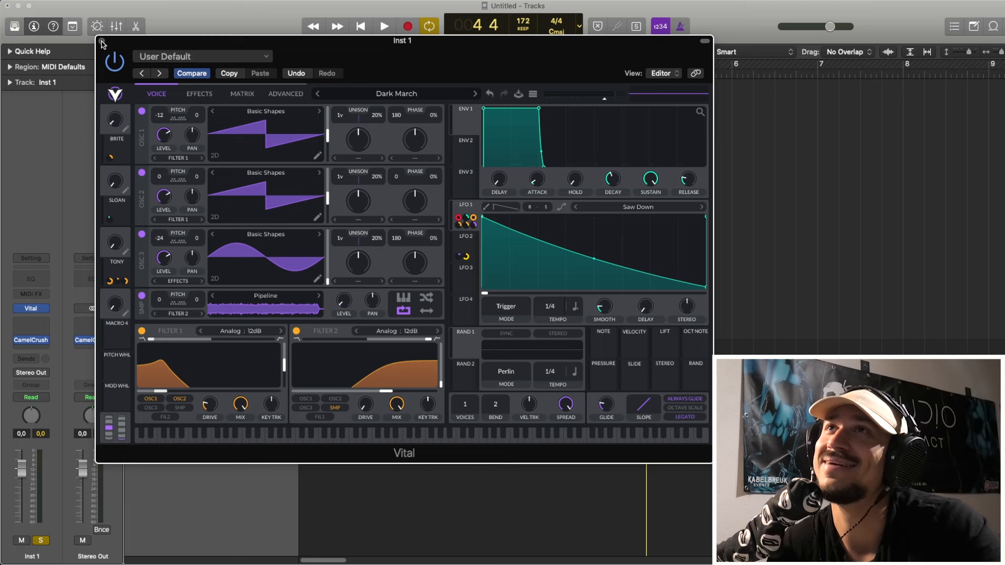
left_click(102, 41)
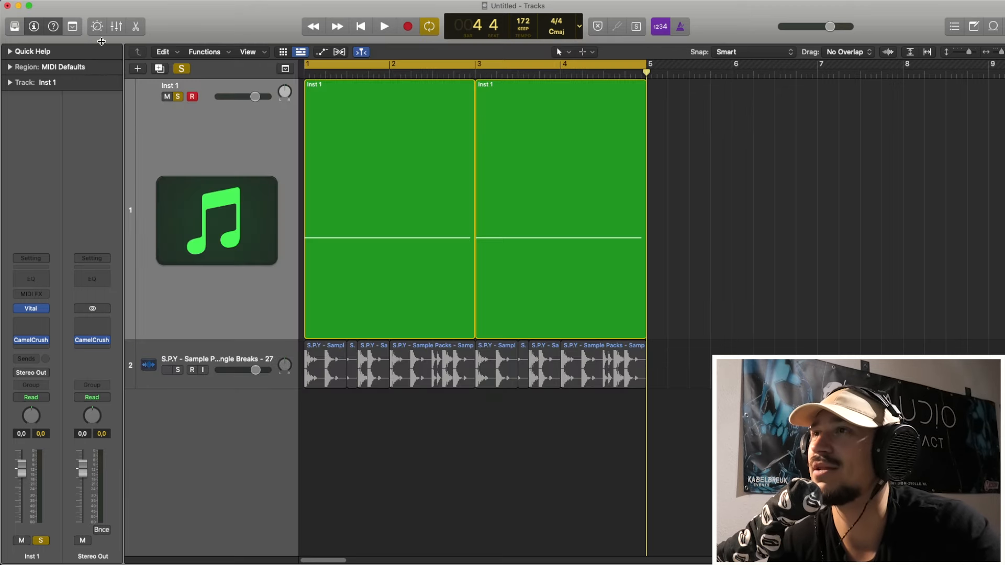